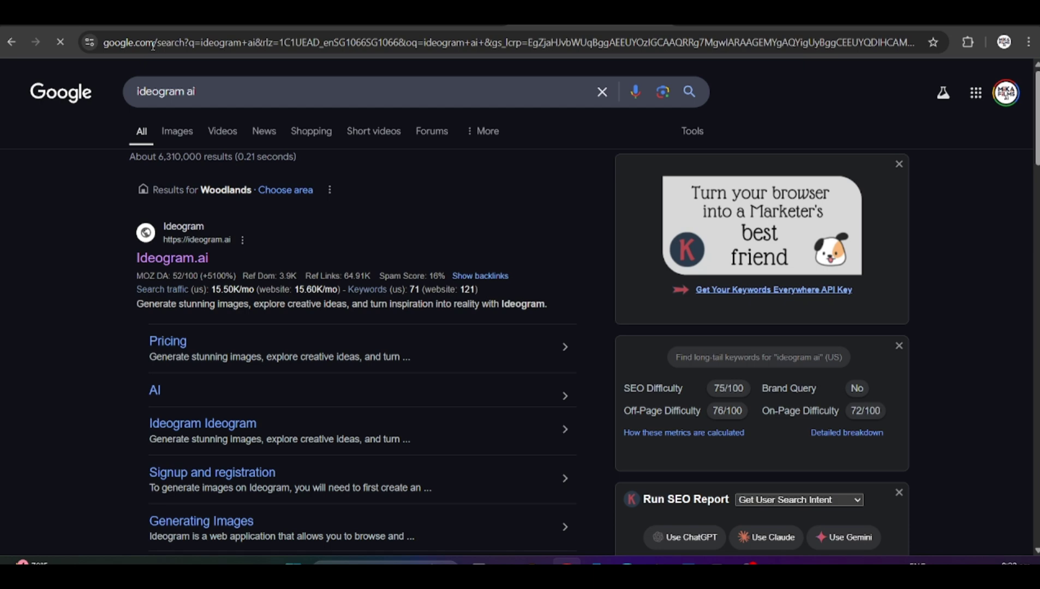
Follow the Ideogram.ai result from the Google search for 'ideogram ai'.
click(203, 258)
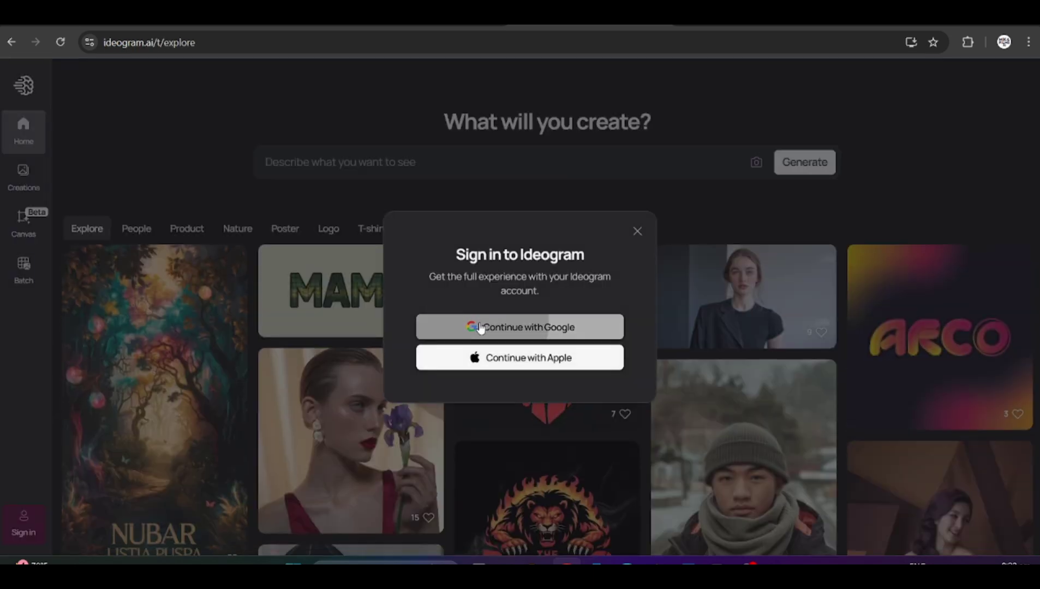
Sign in with Google, enter the 'Dragon Masters' fire-breathing dragon logo prompt, and choose Realistic style.
click(480, 327)
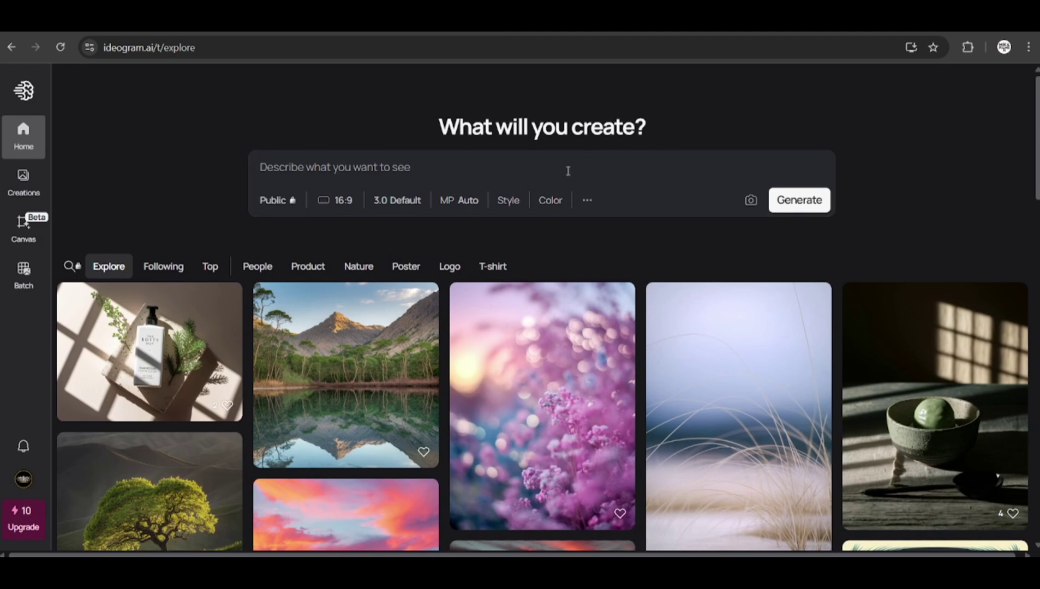
text(Creat)
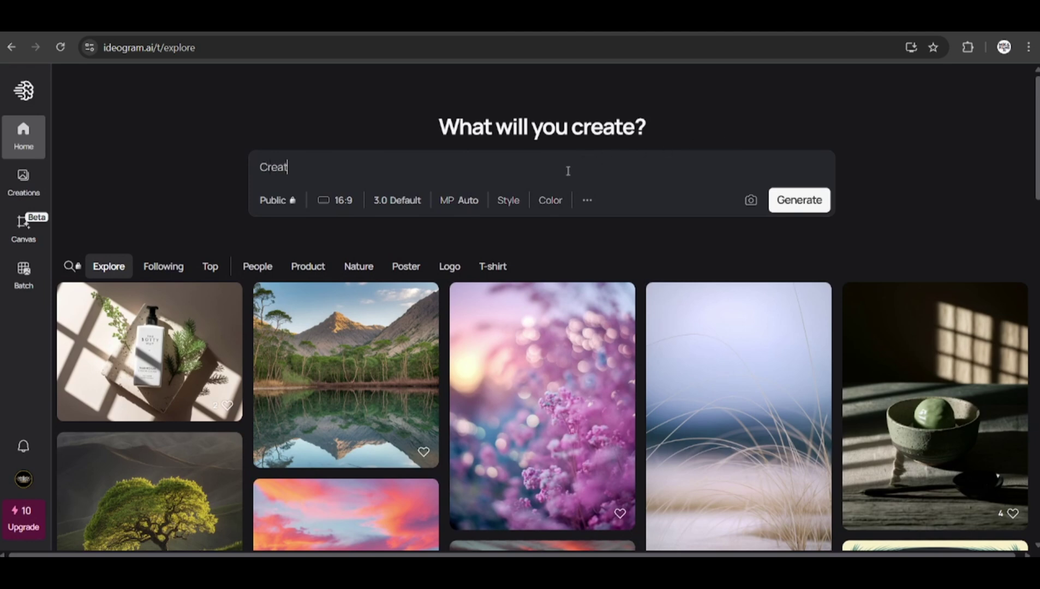
text(e a logo for a fantasy game with the text ")
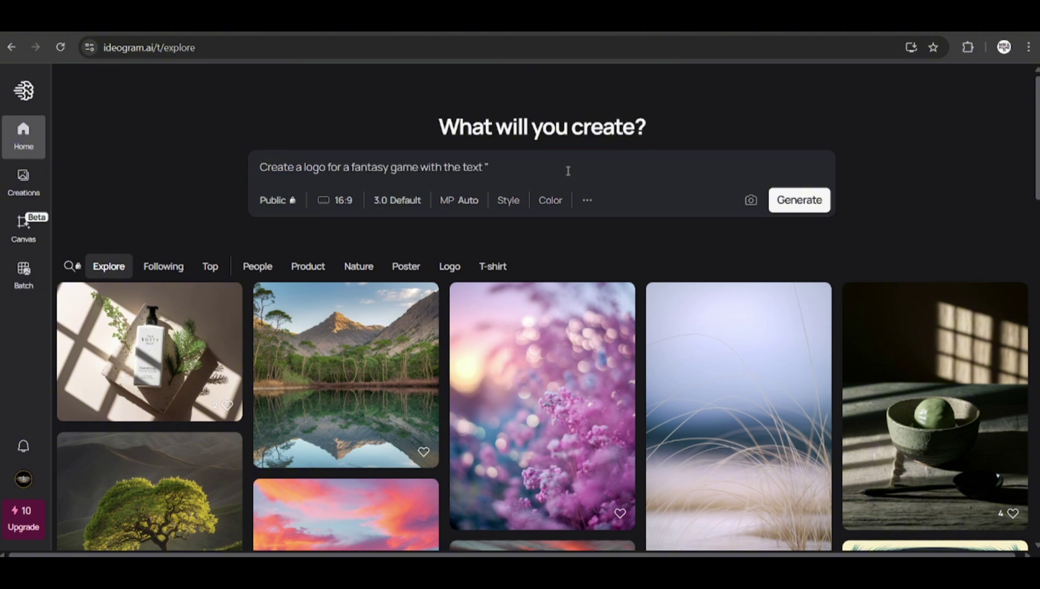
text(Dragon Masters)
text(" that includes an image of a dragon breath)
text(ing fire on  a clear whit)
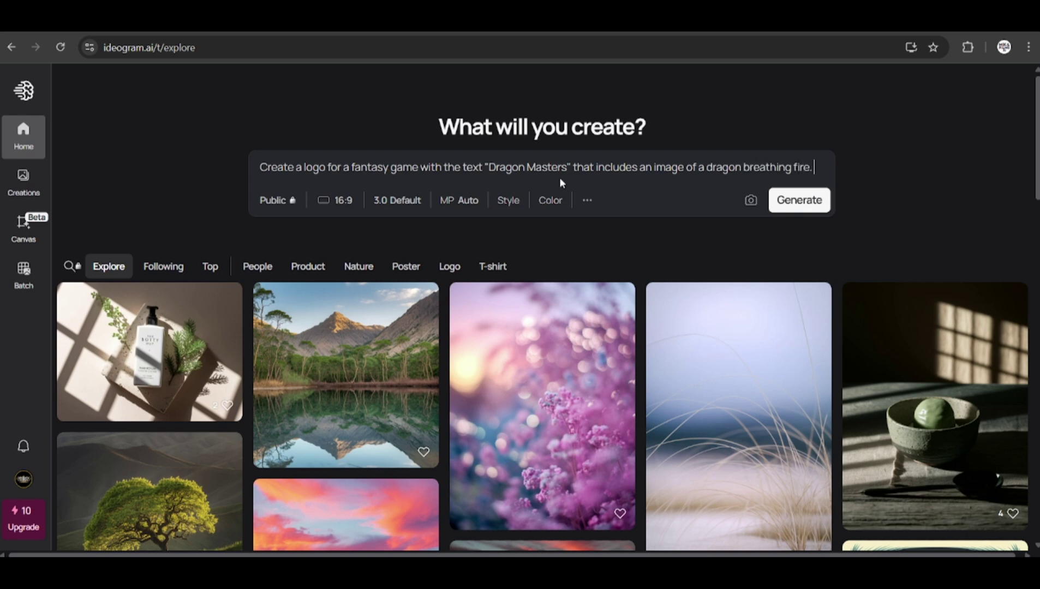
text(e background)
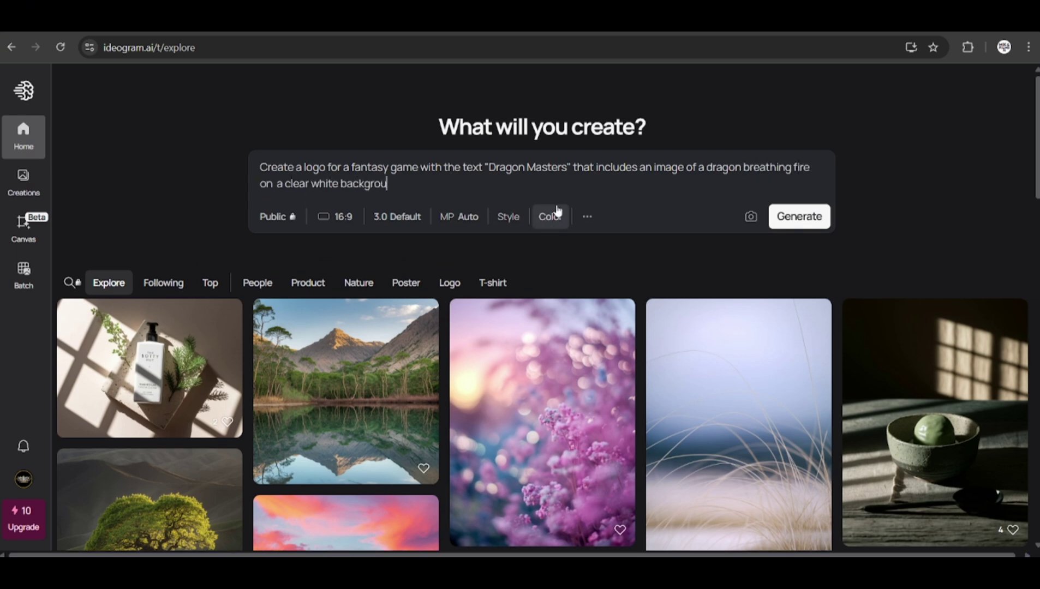
click(385, 223)
click(337, 216)
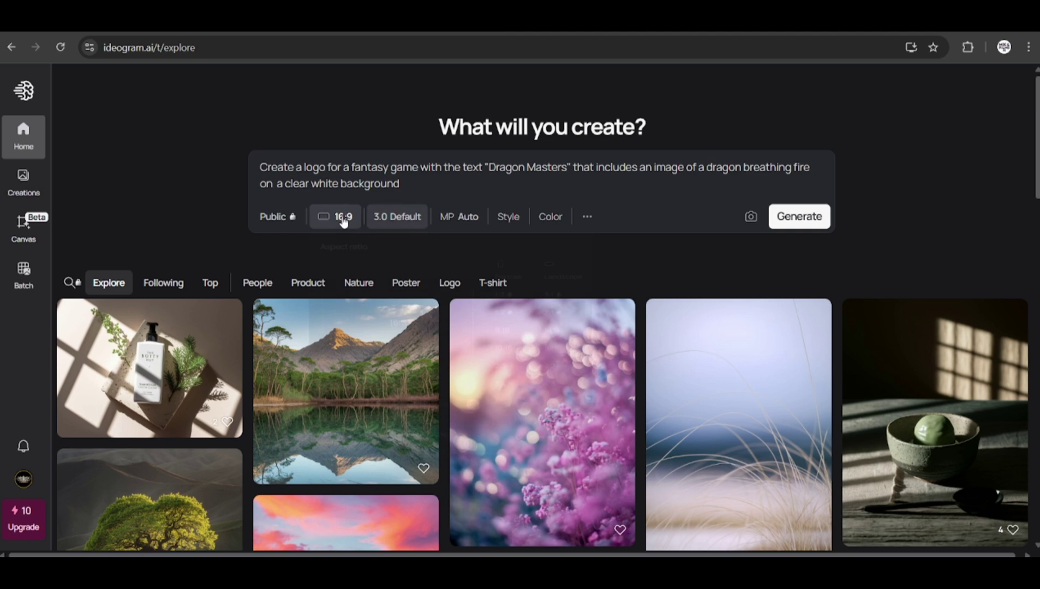
click(518, 195)
click(514, 217)
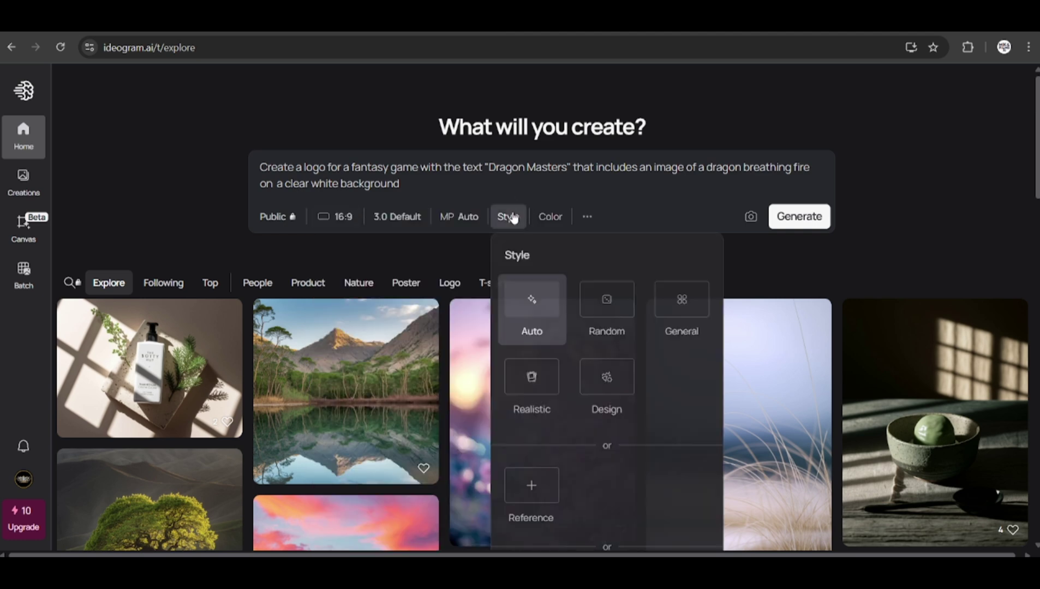
click(548, 297)
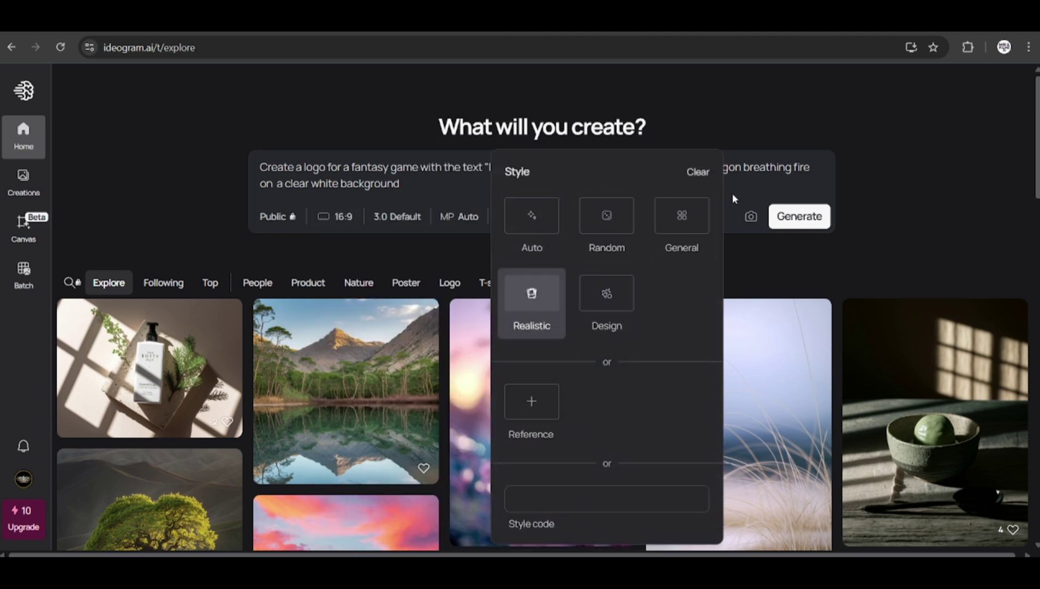
Generate the Realistic Dragon Masters logos and compare the second, first and third images in detail view.
click(798, 216)
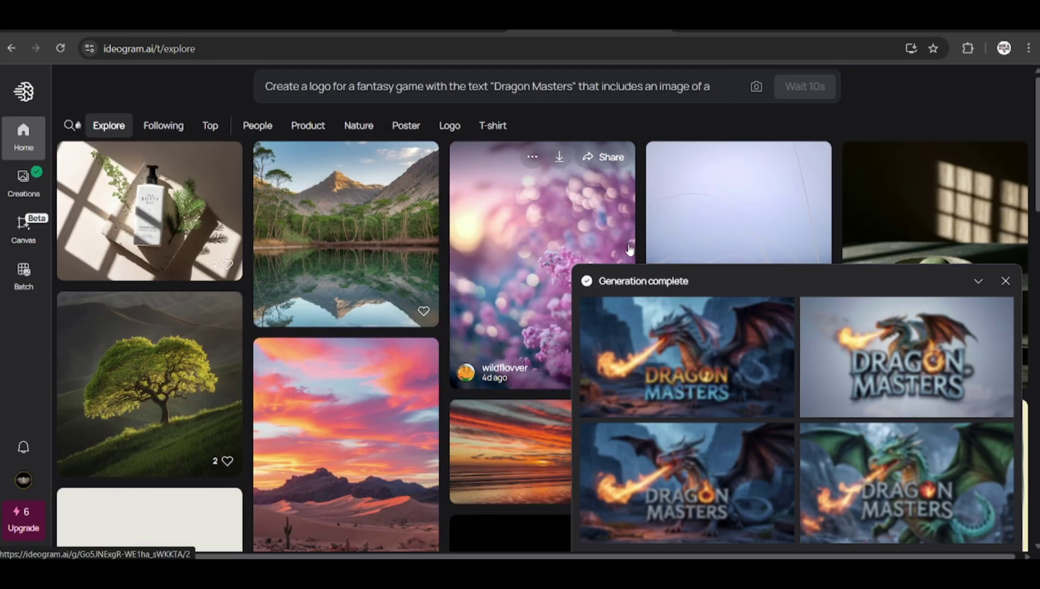
click(629, 279)
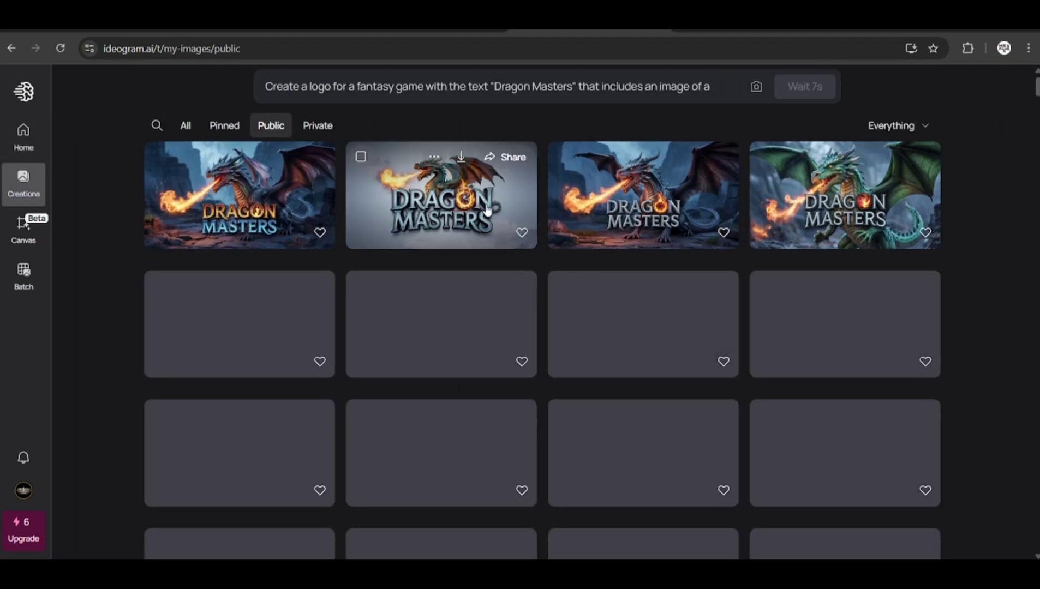
click(483, 191)
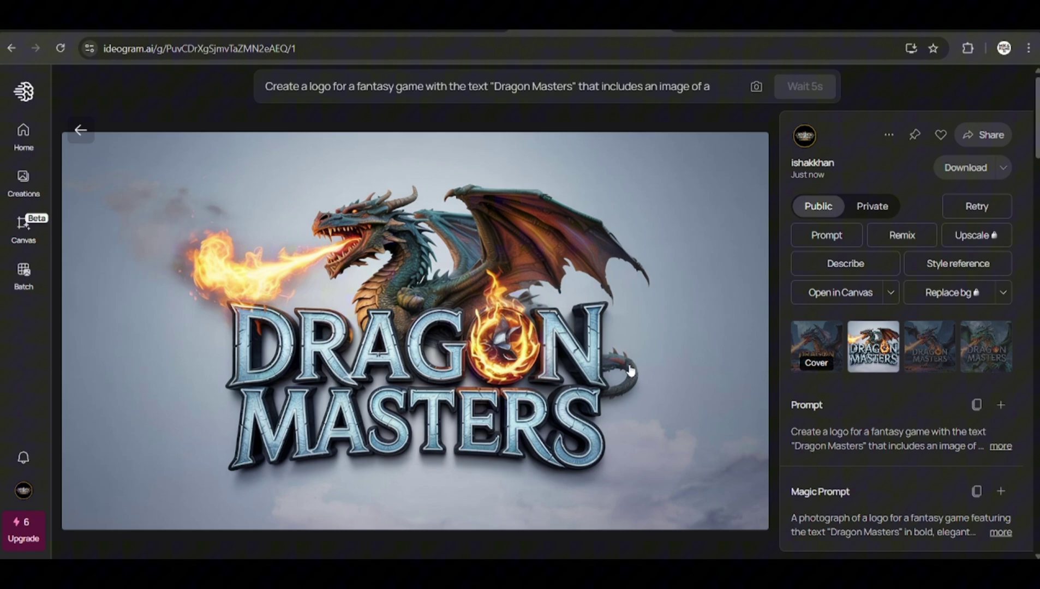
click(815, 341)
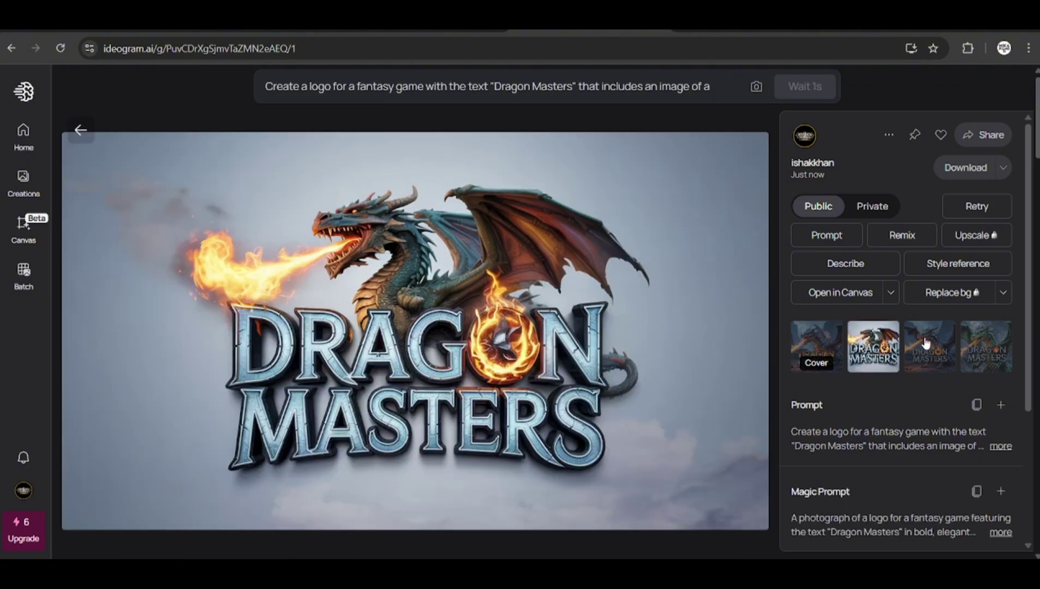
click(929, 344)
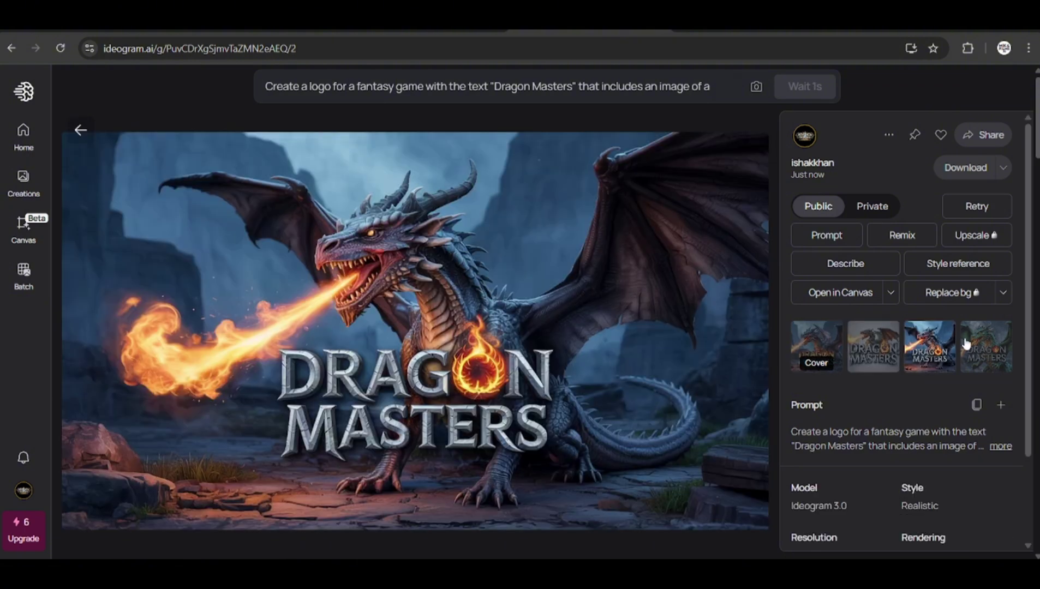
Switch the Dragon Masters prompt's style from Realistic to Design and generate again.
click(695, 90)
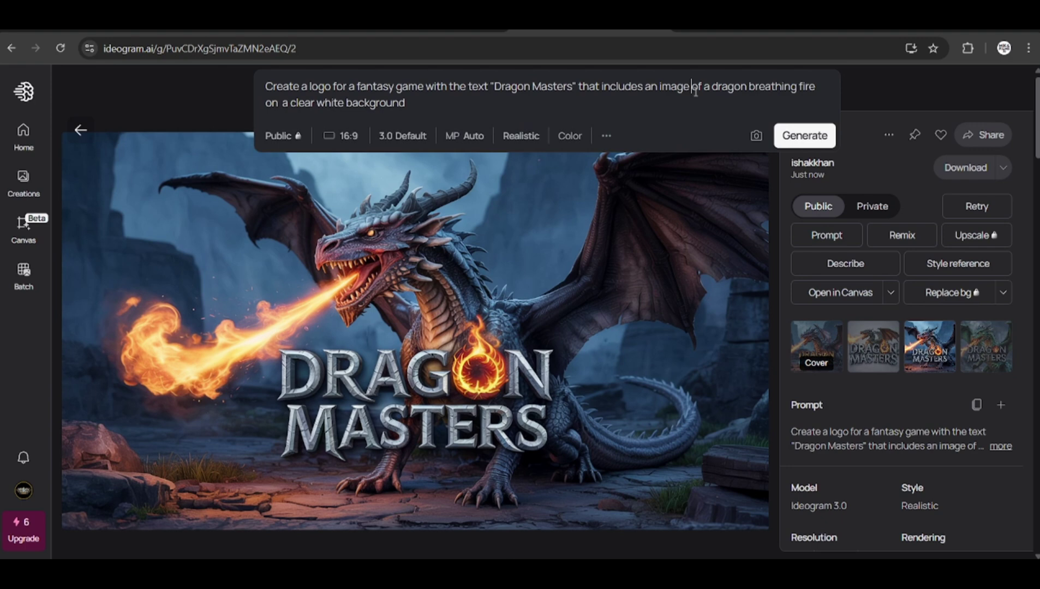
click(534, 143)
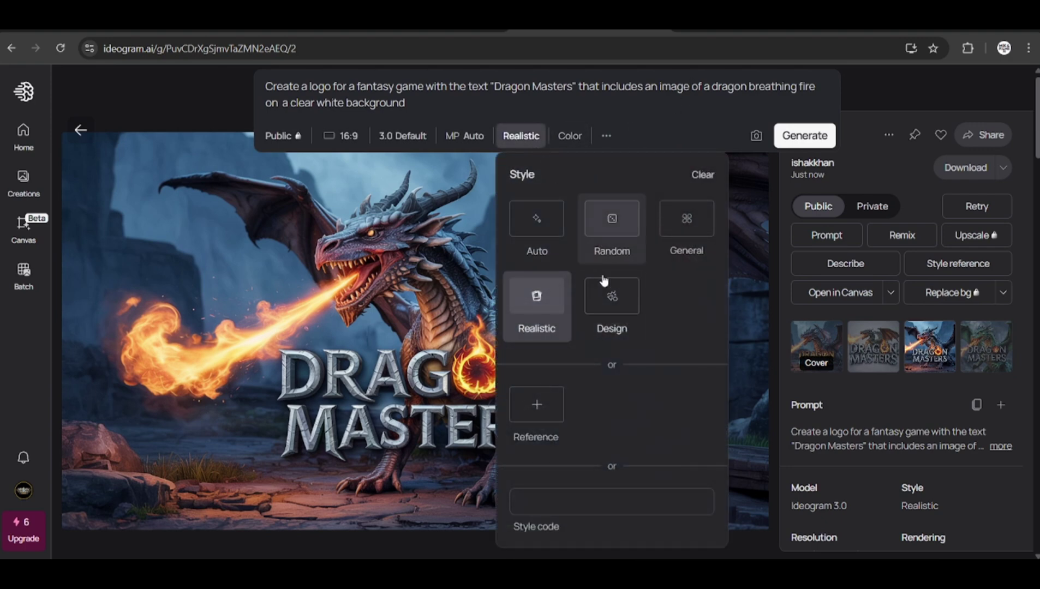
click(611, 295)
click(783, 136)
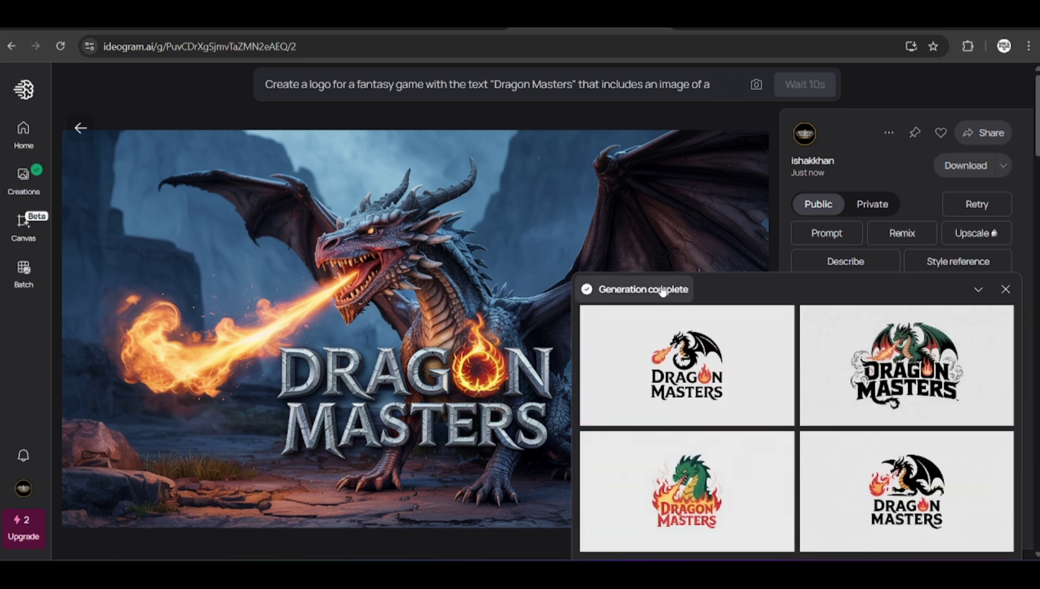
Open the new white-background Design logos and view each of the four in detail.
click(660, 284)
click(305, 183)
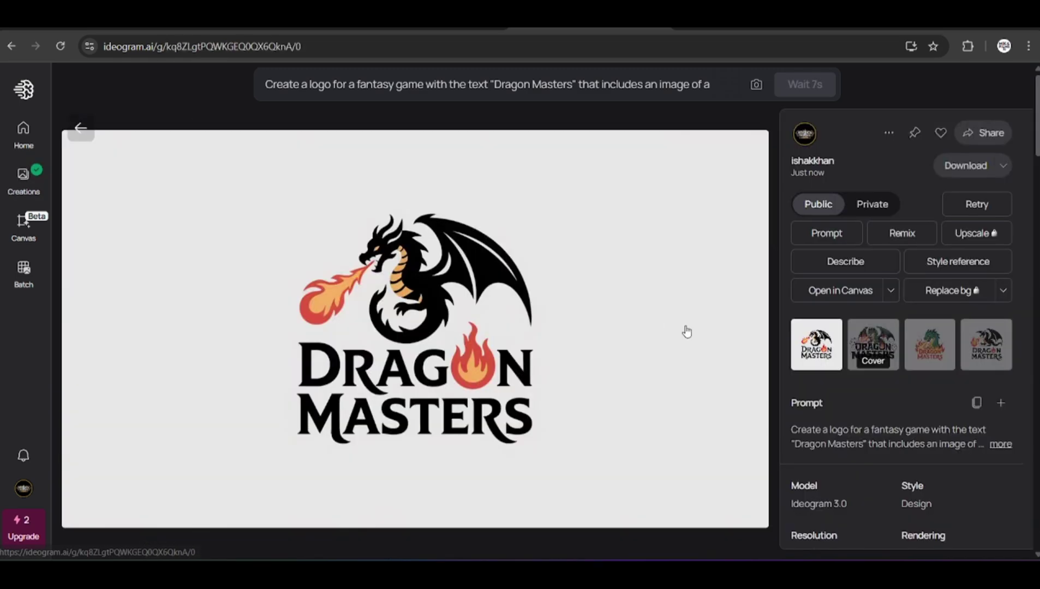
click(858, 339)
click(929, 343)
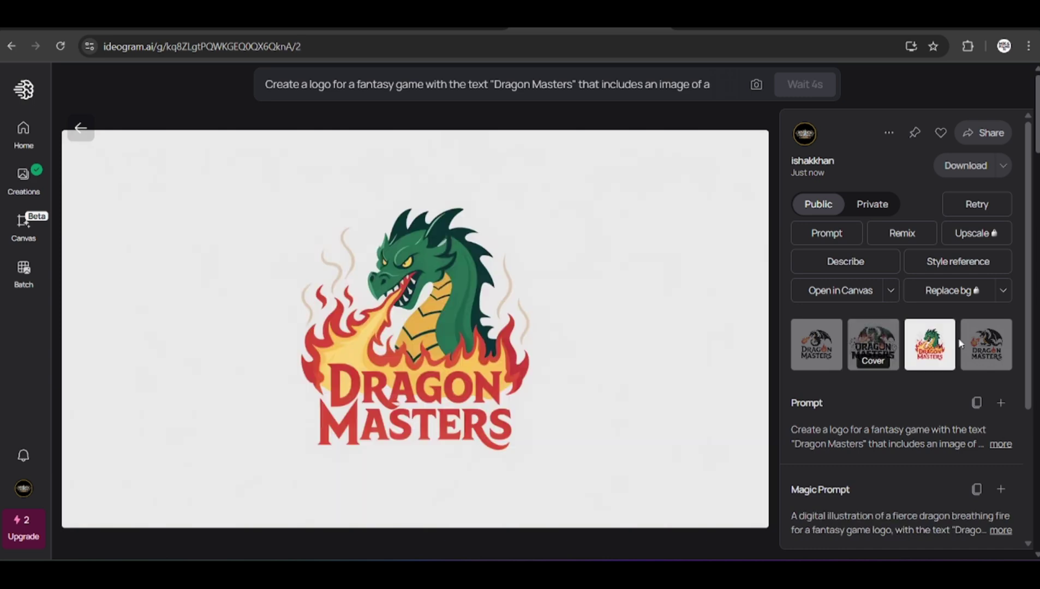
click(968, 346)
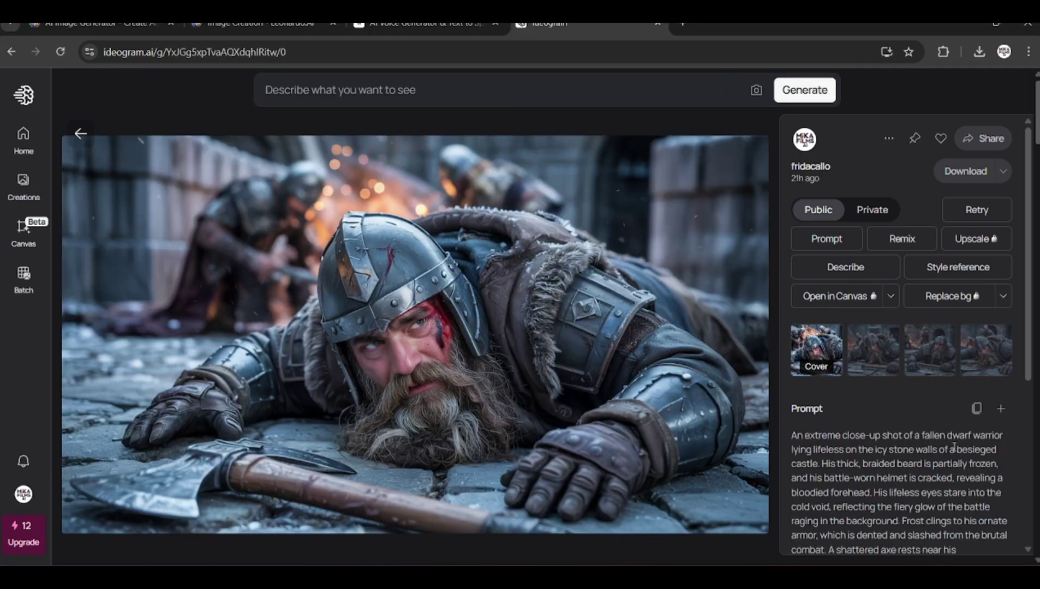
Review the fallen dwarf warrior image's Ideogram 3.0, Realistic, 16:9 settings, leaving Magic Prompt unchanged.
scroll(923, 445, down, 3)
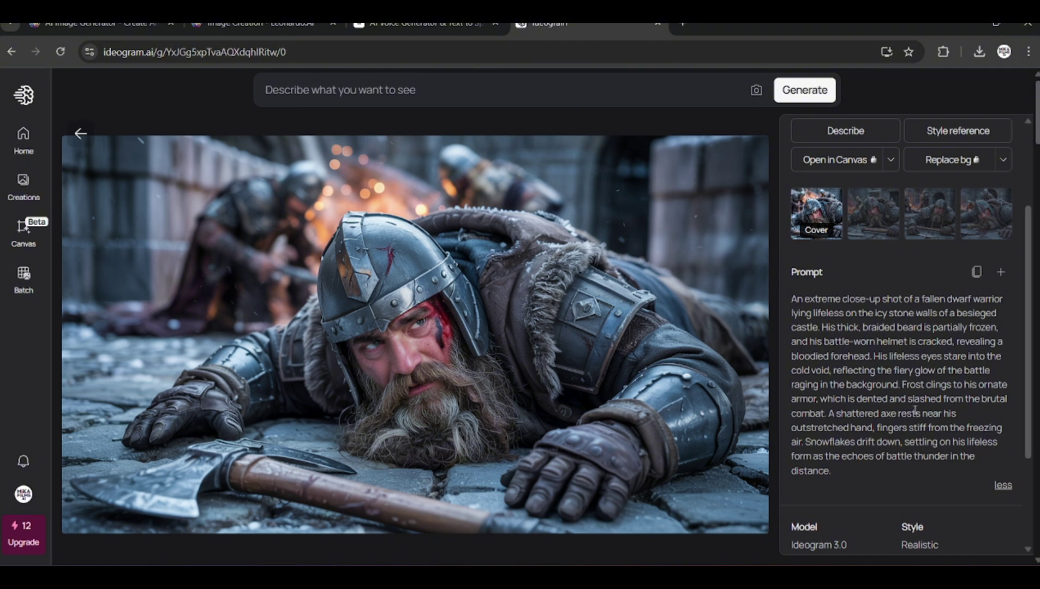
scroll(915, 409, down, 3)
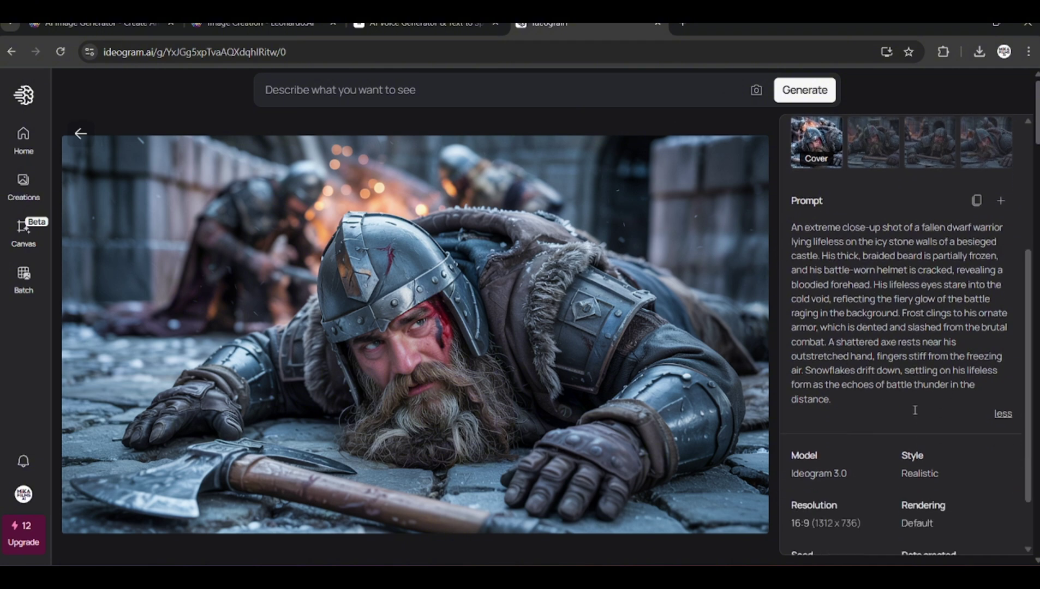
click(567, 97)
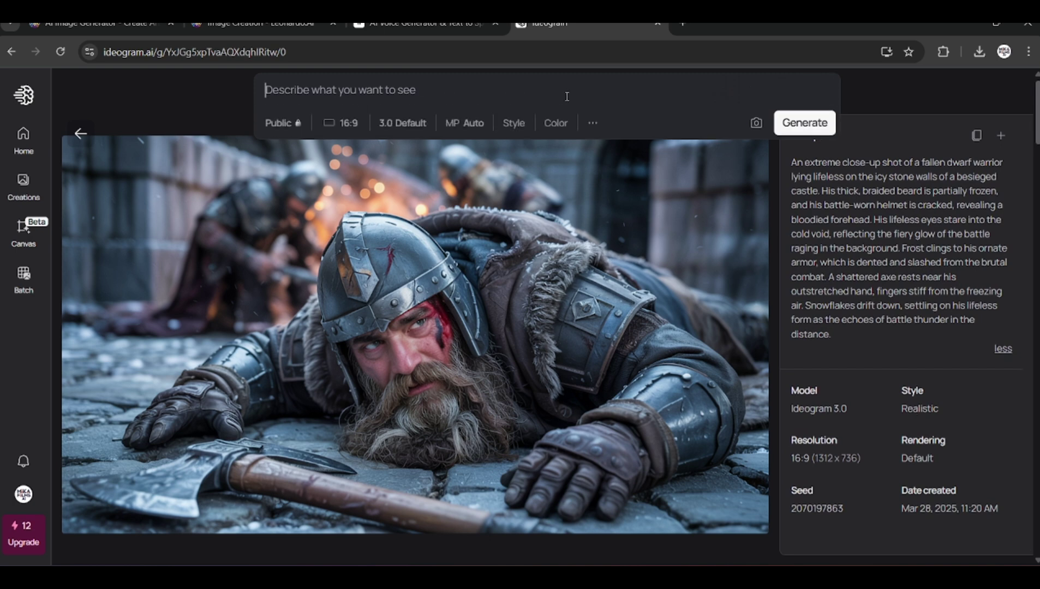
click(593, 121)
click(596, 97)
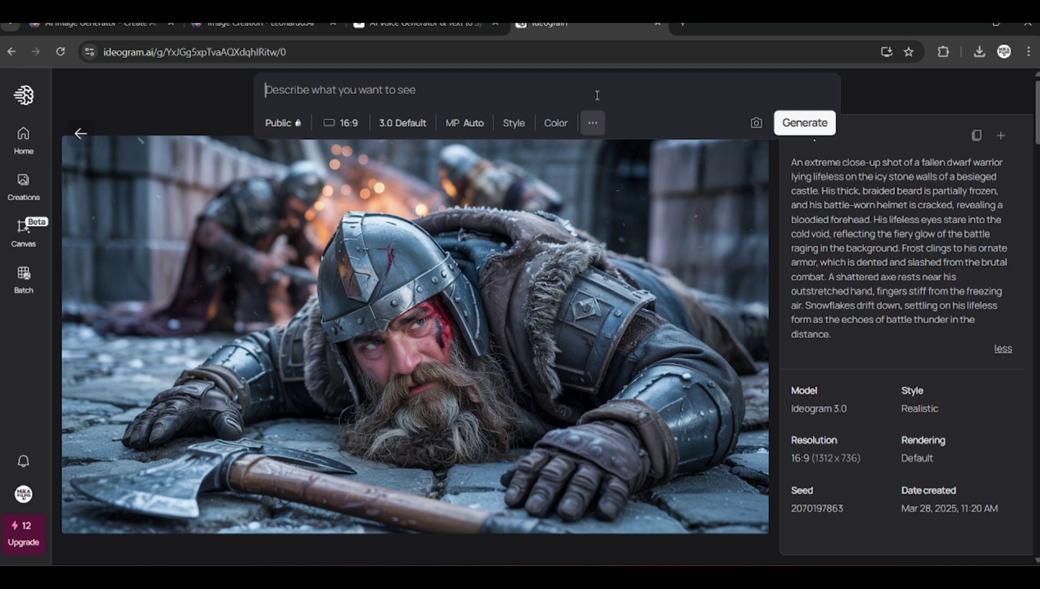
click(479, 125)
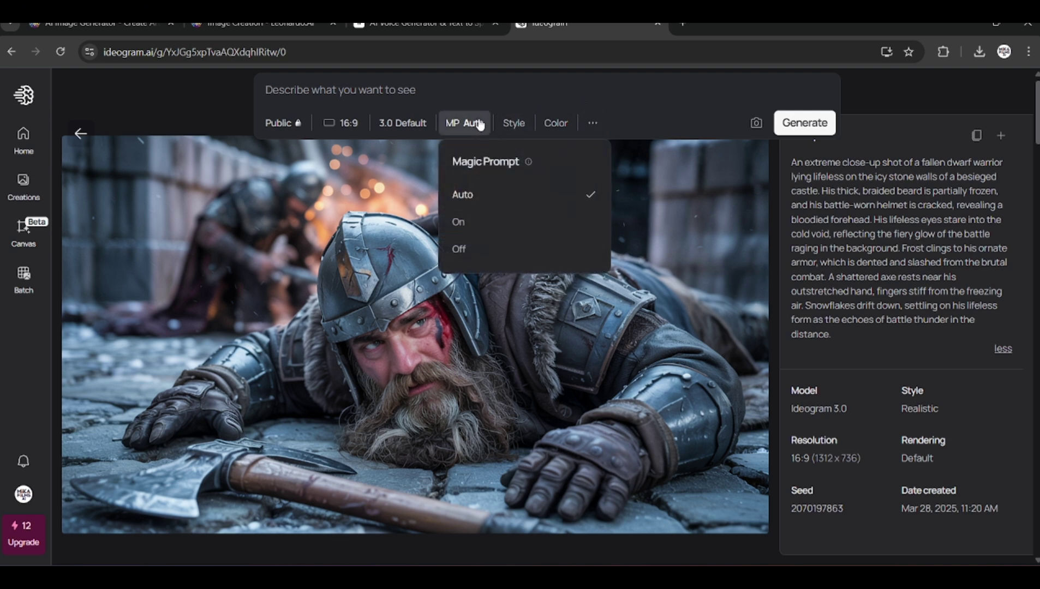
mouse_move(459, 158)
click(949, 95)
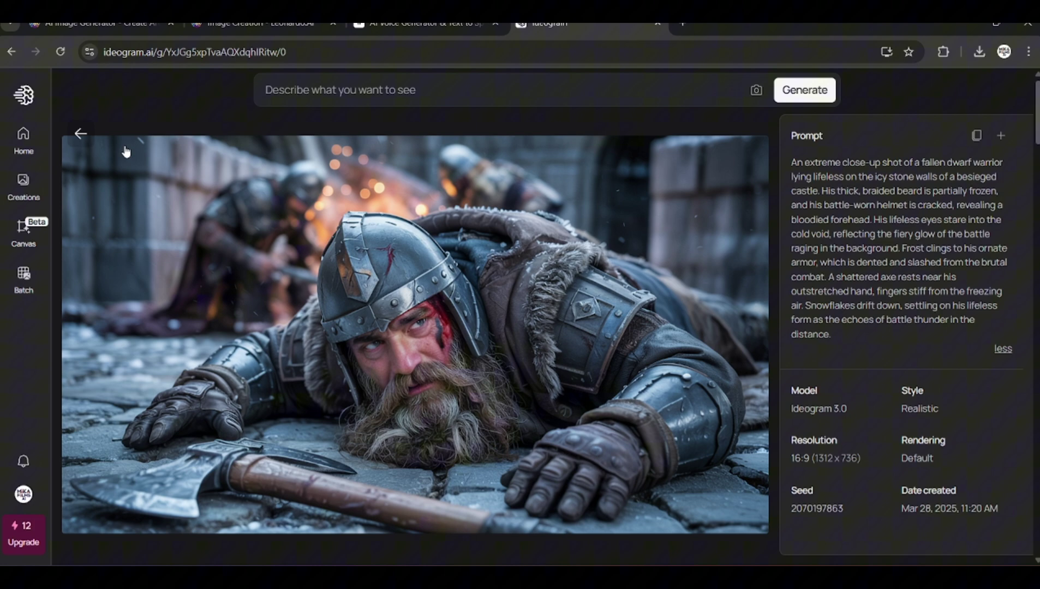
Inspect the EXCITE robot image's settings and Magic Prompt option, then open Leonardo.Ai's Image Creation page.
click(82, 134)
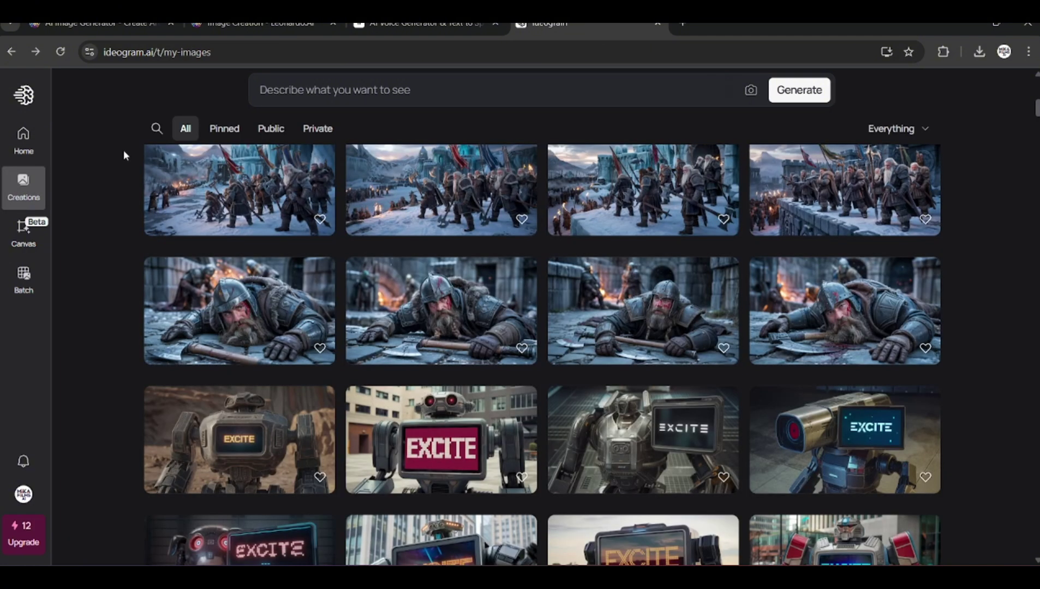
click(288, 452)
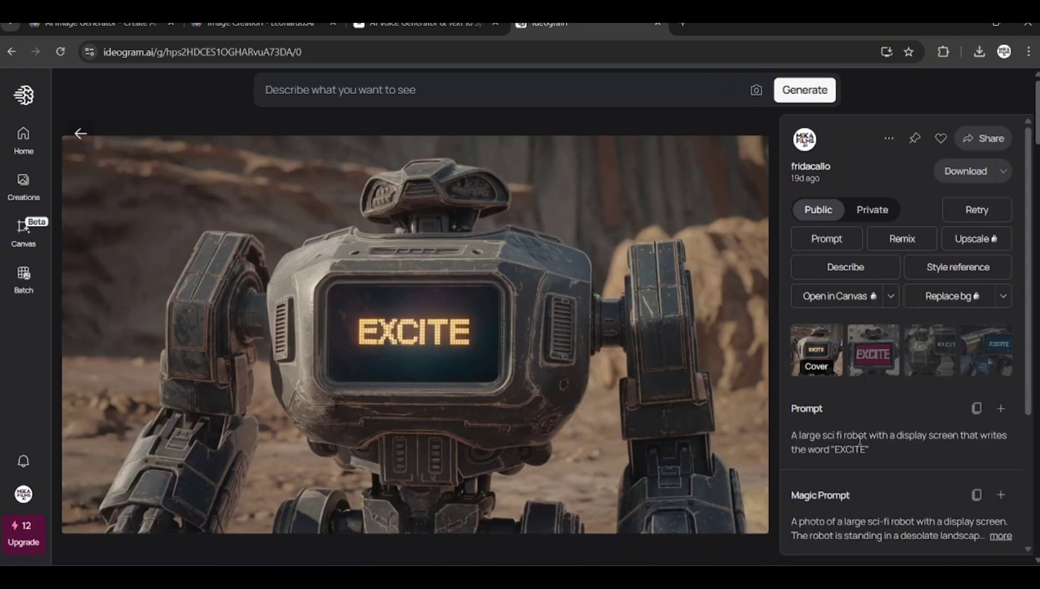
scroll(874, 456, down, 3)
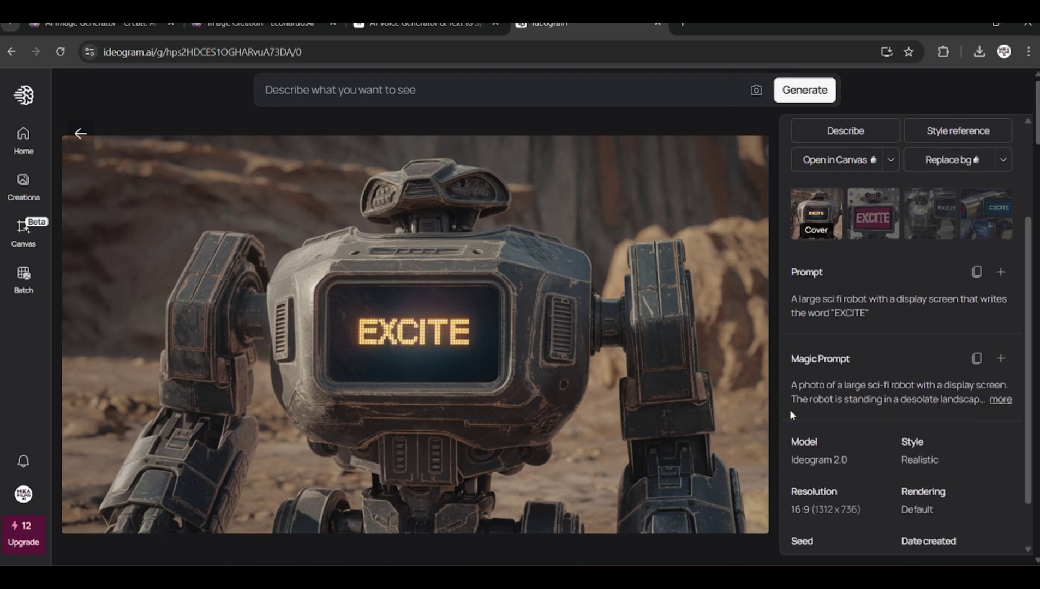
click(437, 98)
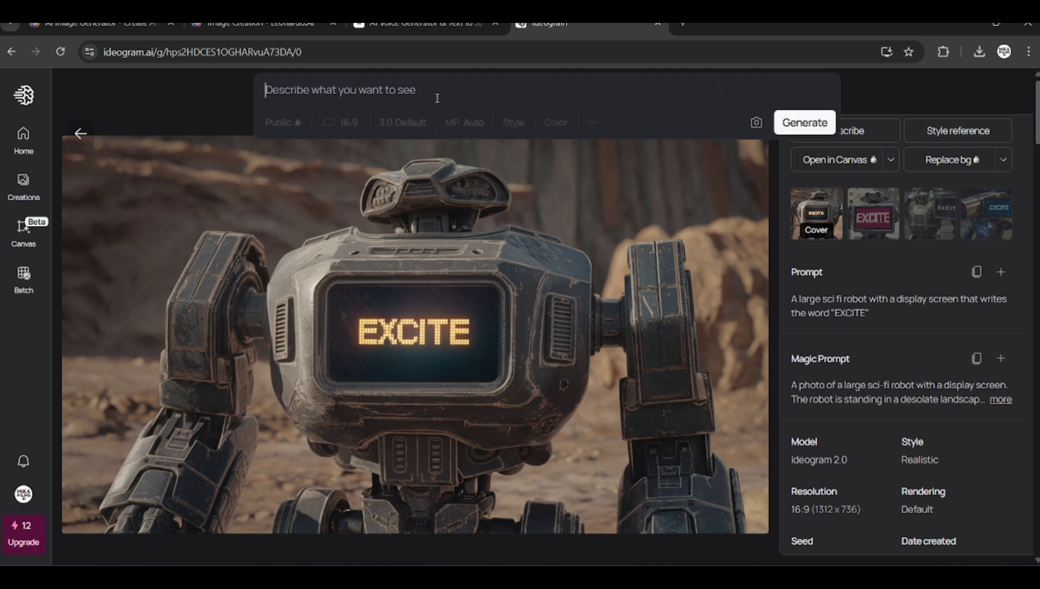
click(461, 126)
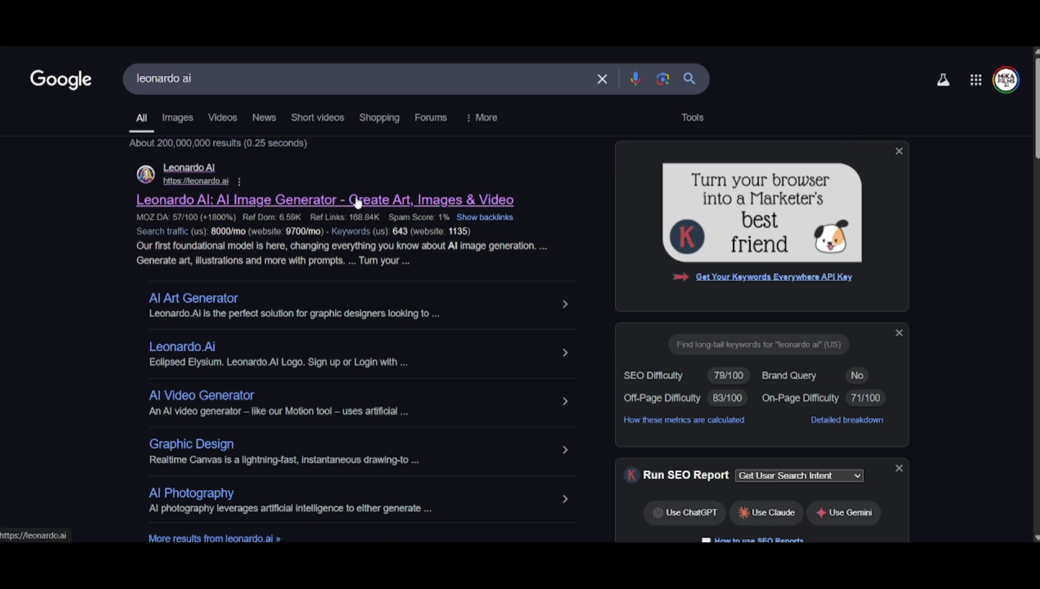
click(354, 201)
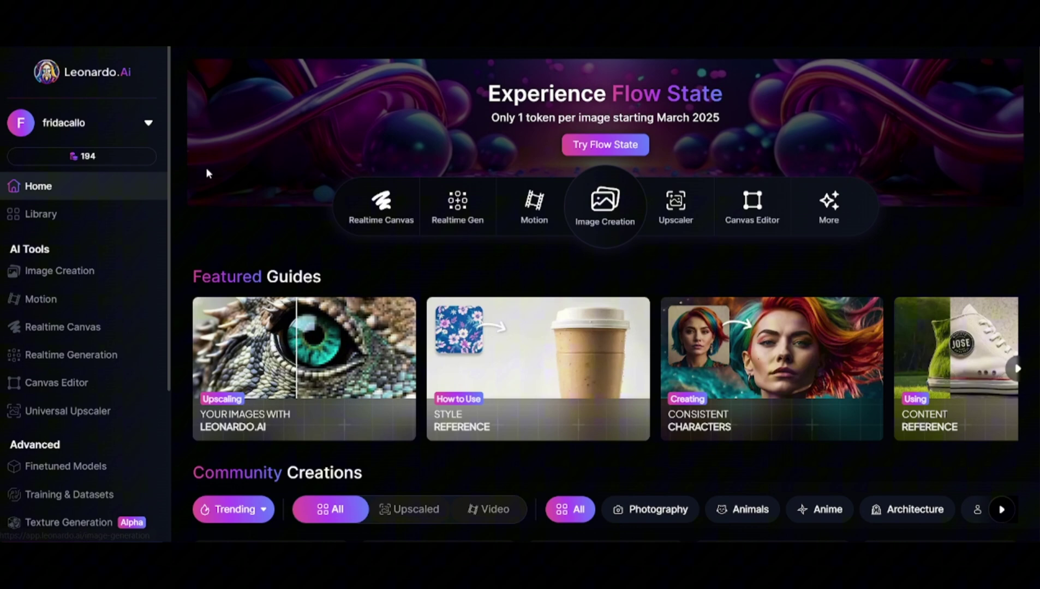
click(614, 214)
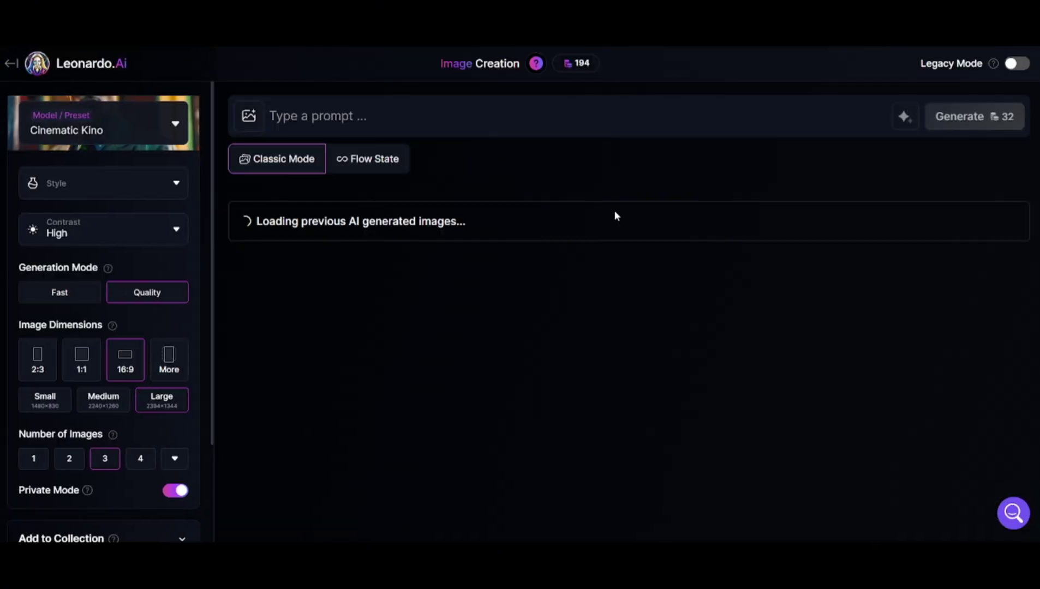
Browse Leonardo's presets, keeping Cinematic Kino with Cinematic style, 16:9 Large and three images.
click(179, 144)
scroll(521, 212, down, 4)
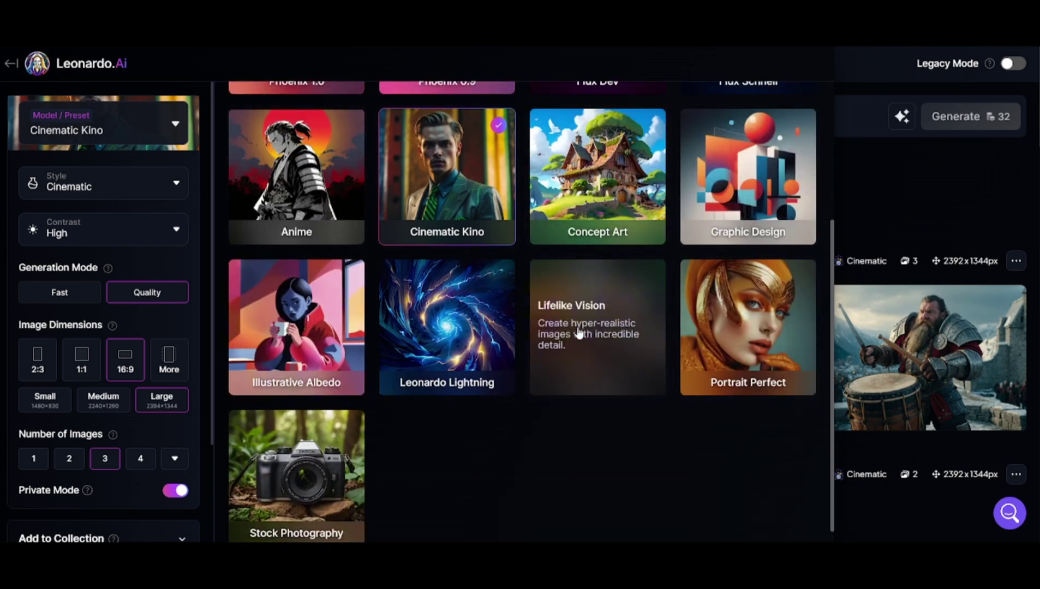
click(177, 195)
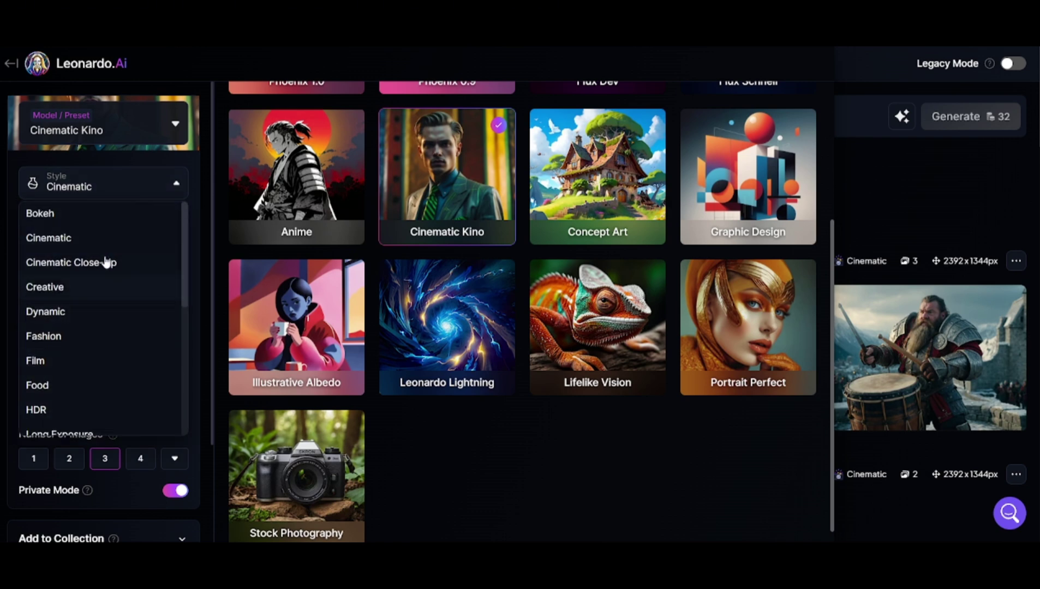
click(147, 194)
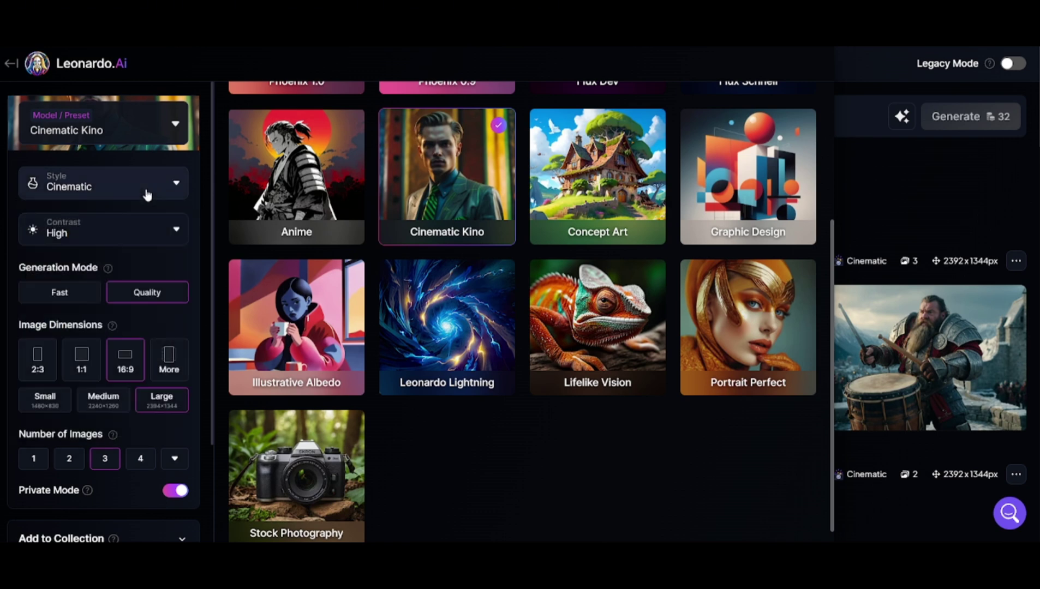
scroll(167, 278, down, 2)
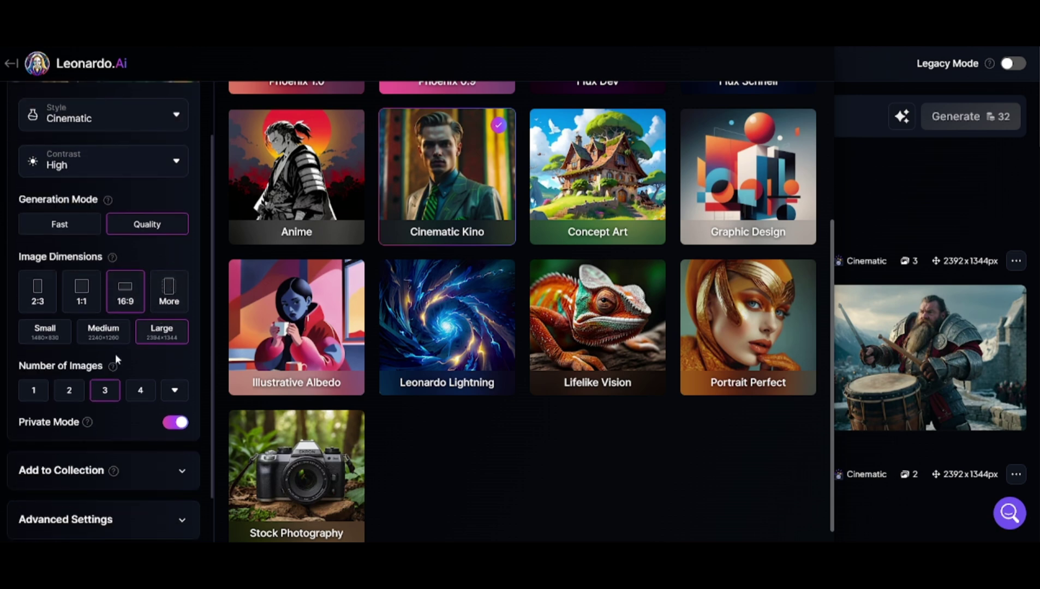
Generate the grey-haired, grey-bearded dwarf warrior close-up on an icy battlefield and view all four full-size.
text(nemati)
text(c h)
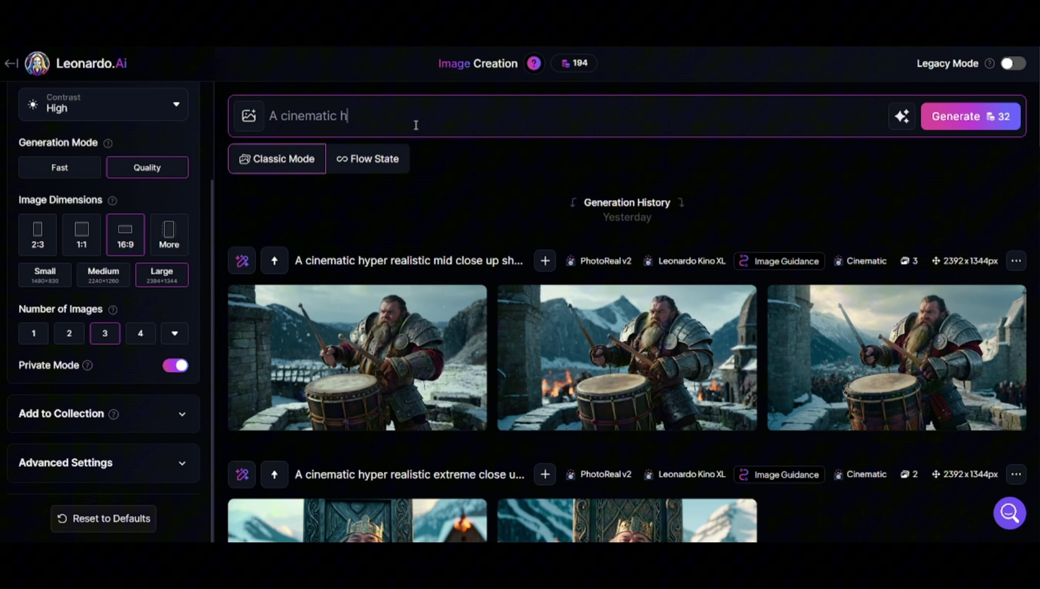
text(yper realistic close u)
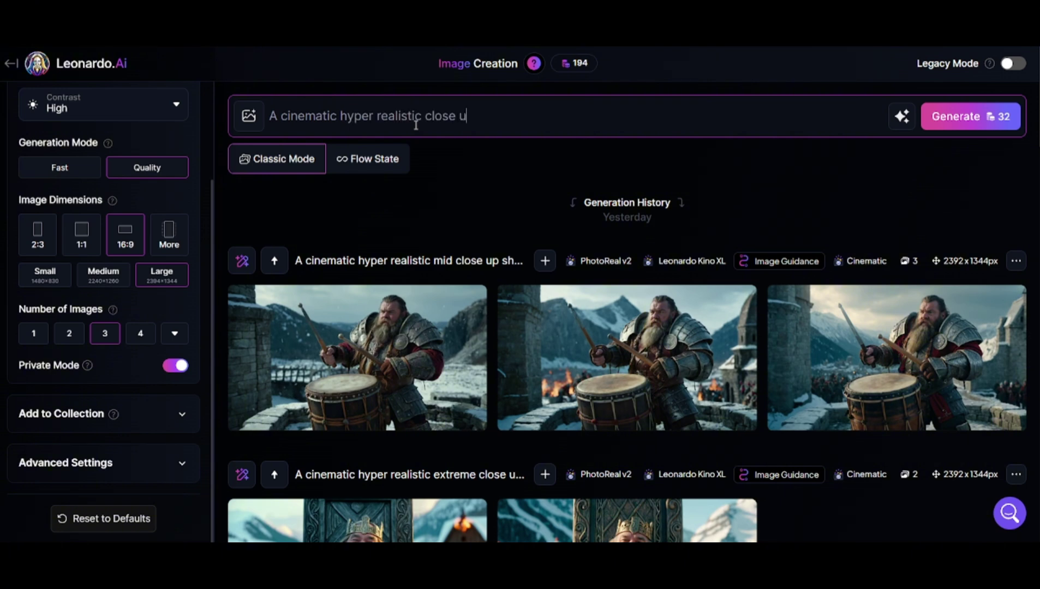
text(p shot of a dwarf warrior with grey)
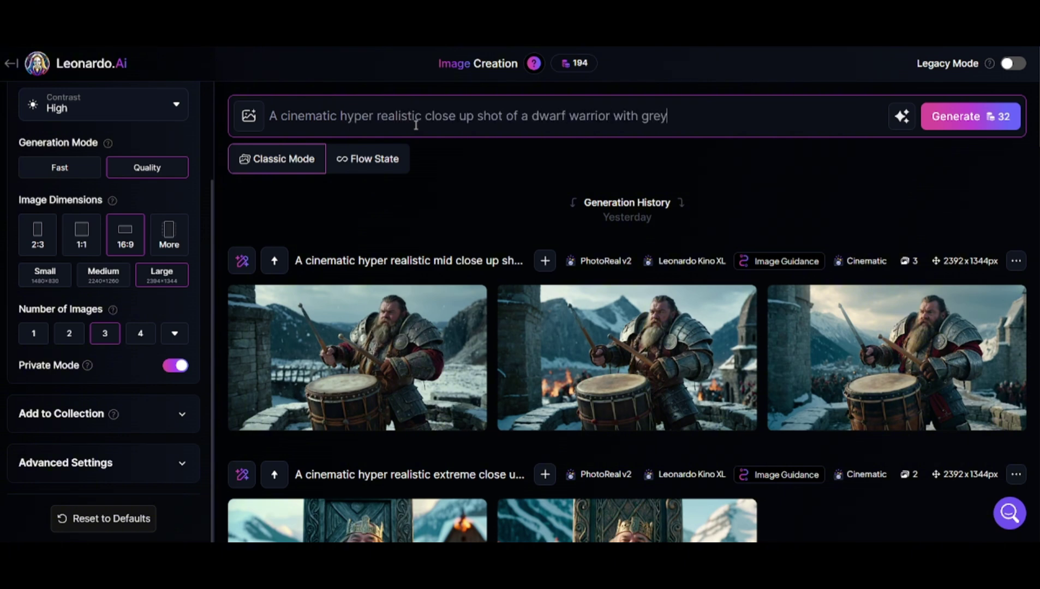
text( hair and grey beard in full)
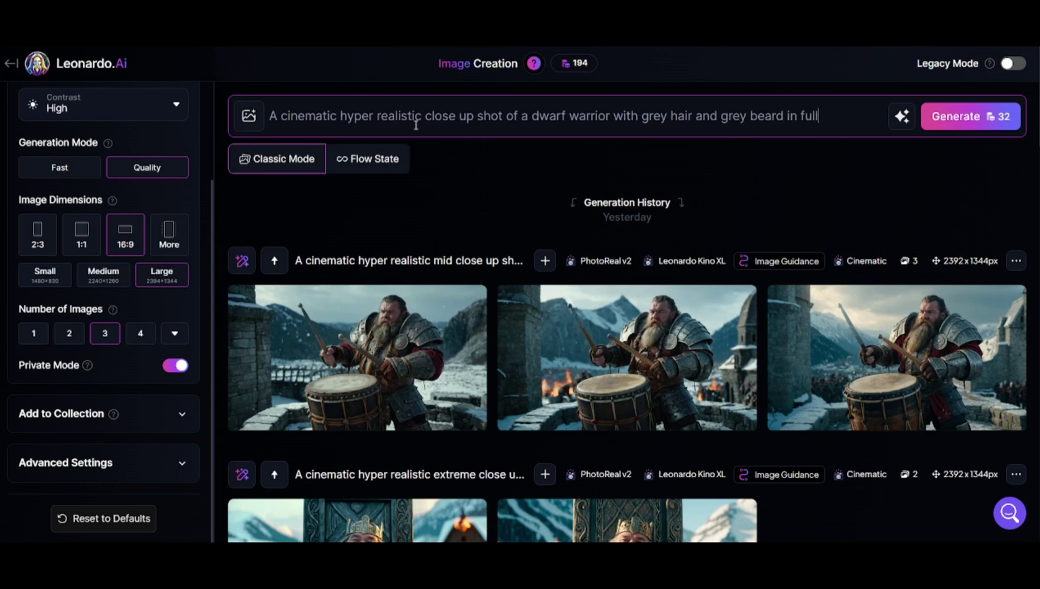
text( battle armor in the middle of an id)
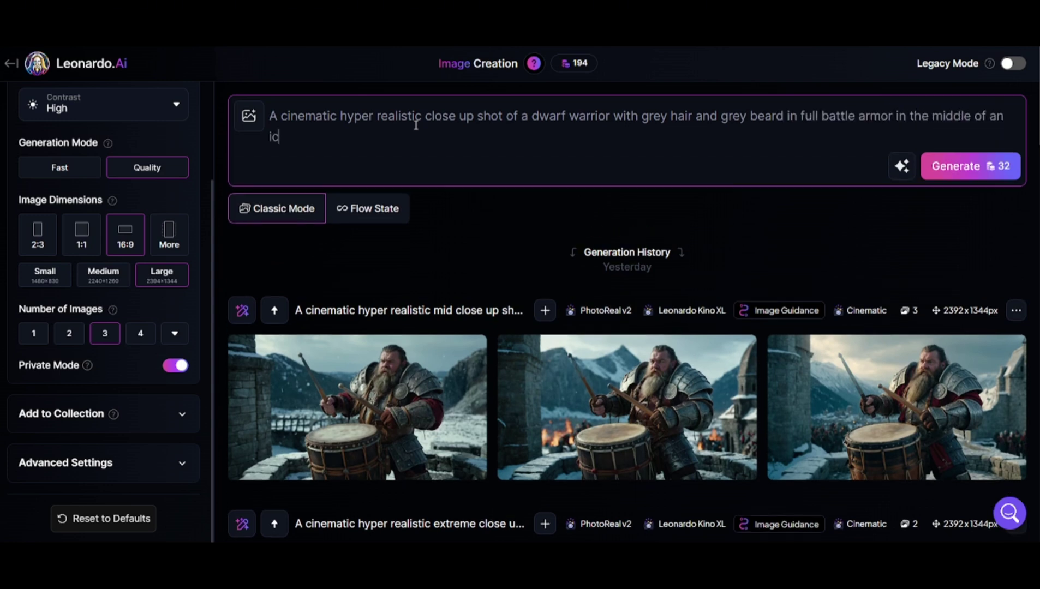
text(y battlefiel)
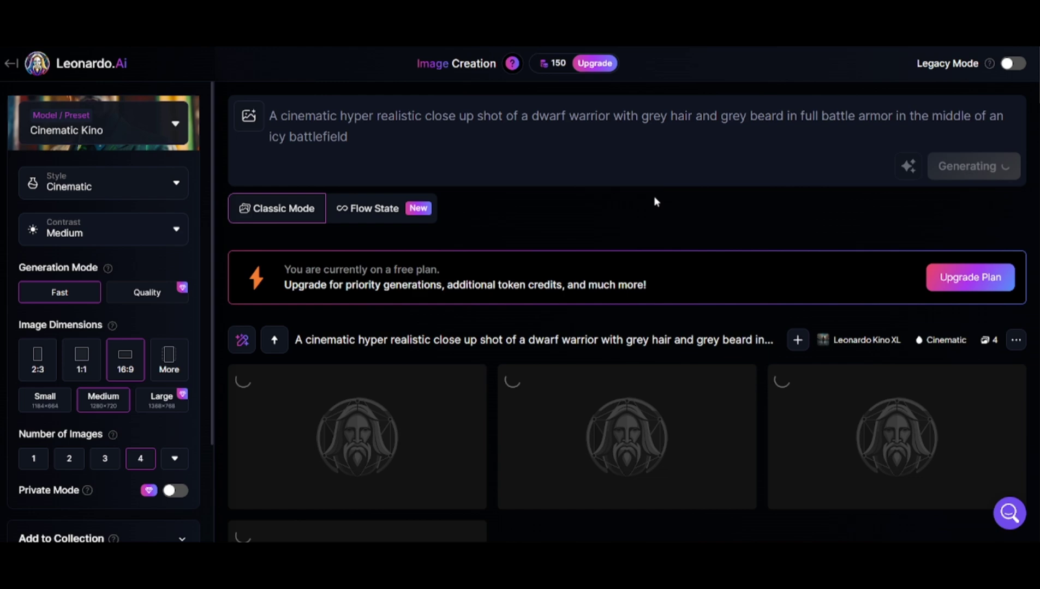
scroll(655, 200, down, 3)
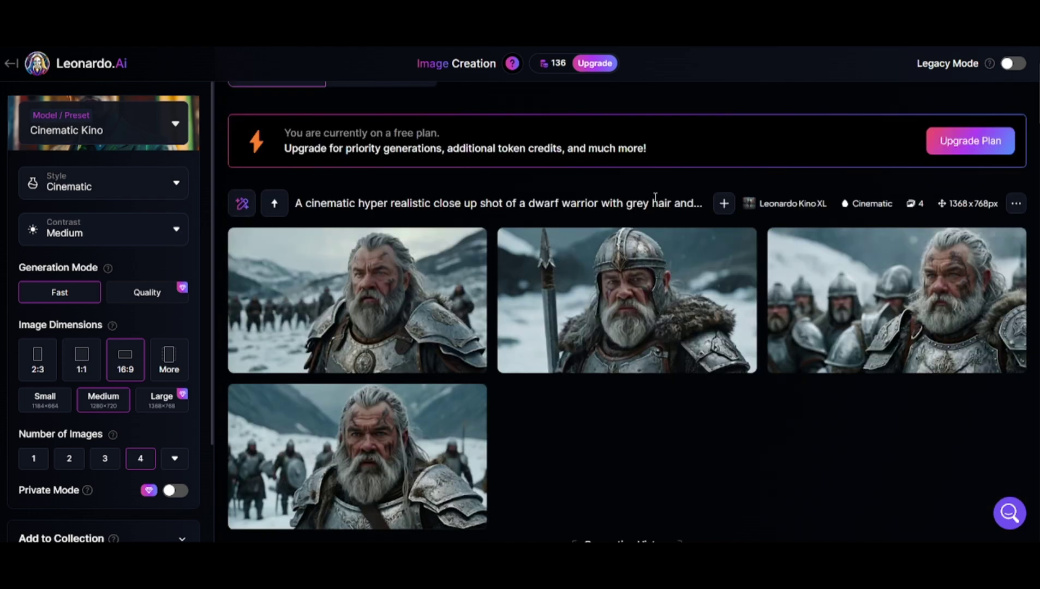
click(404, 314)
click(902, 308)
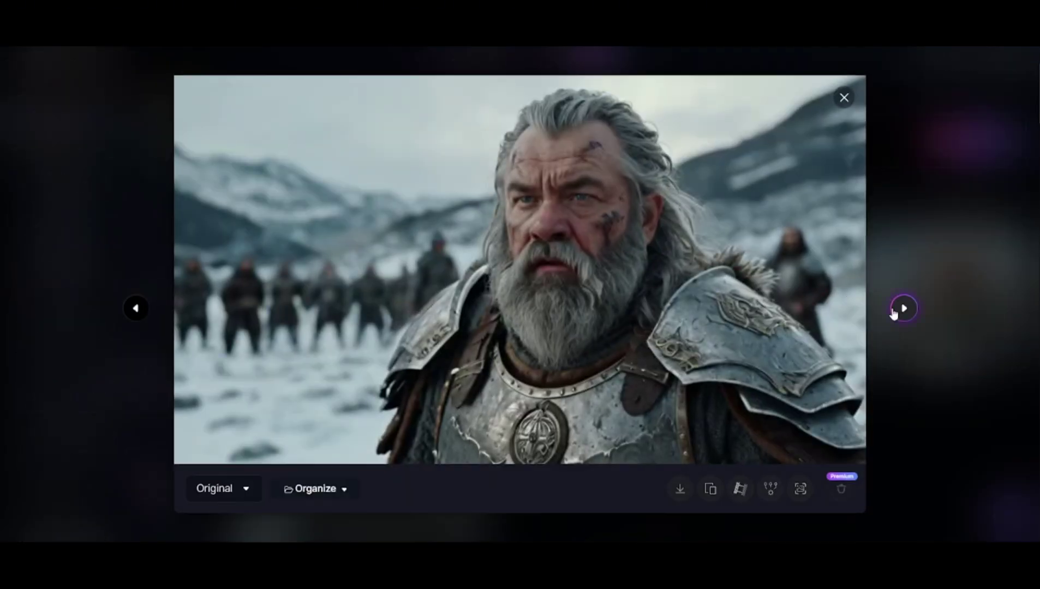
click(893, 312)
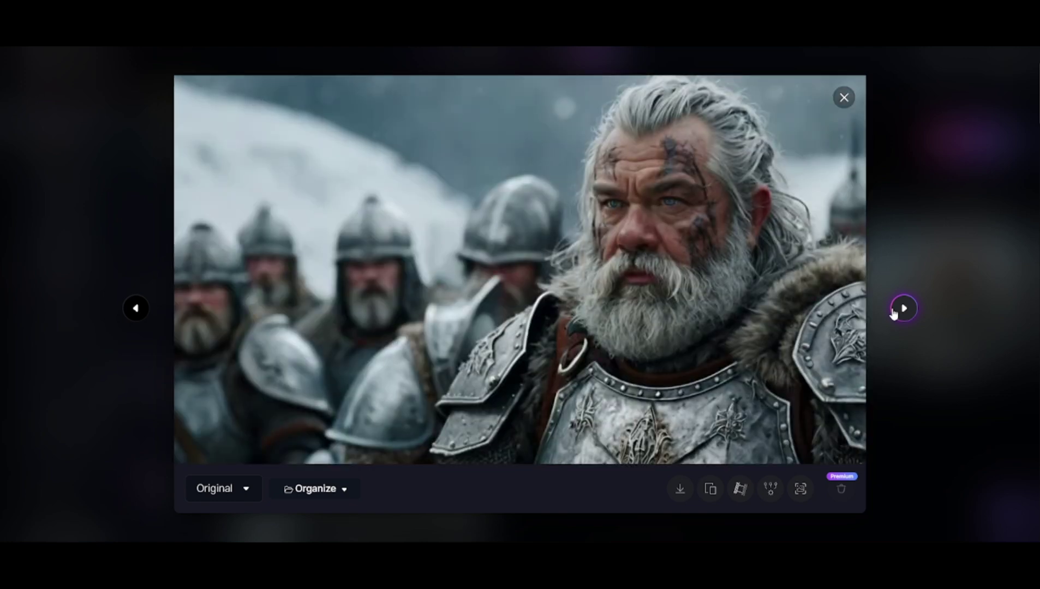
click(893, 312)
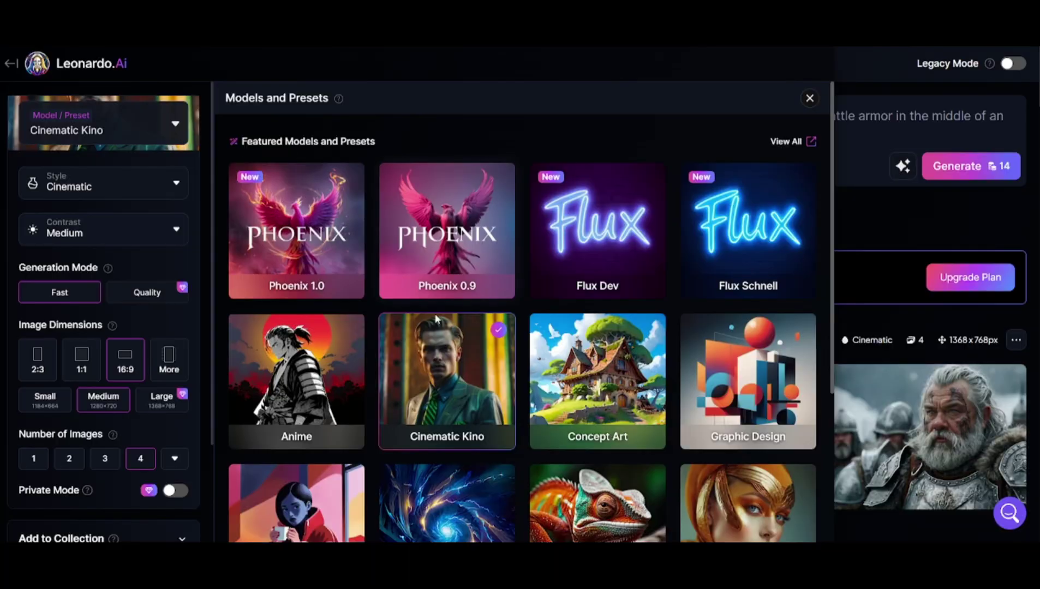
Switch the preset to Anime, browse the warrior images, then close the viewer and return to the prompt.
click(323, 367)
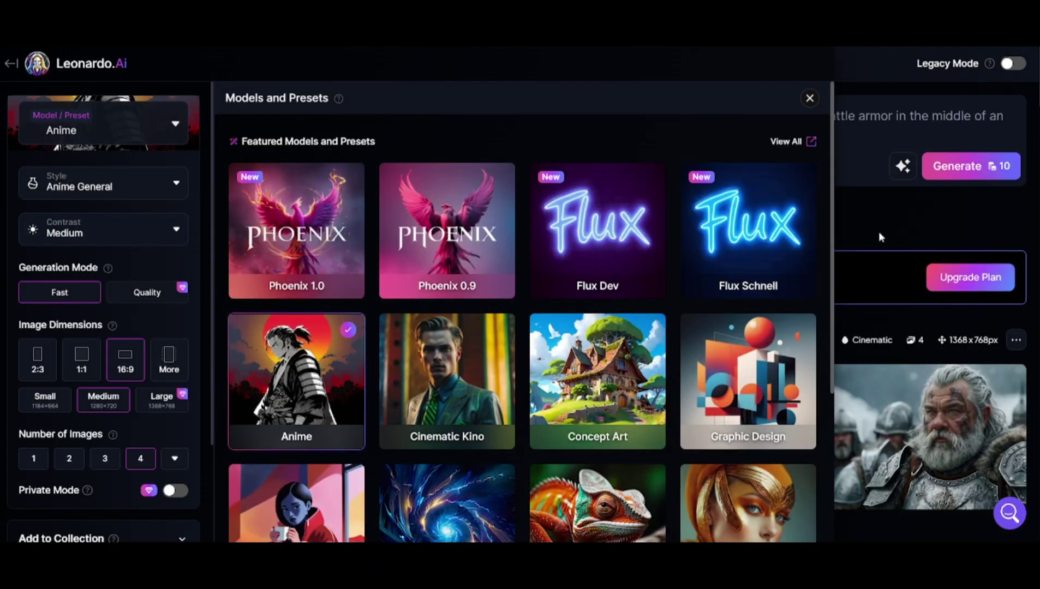
click(962, 228)
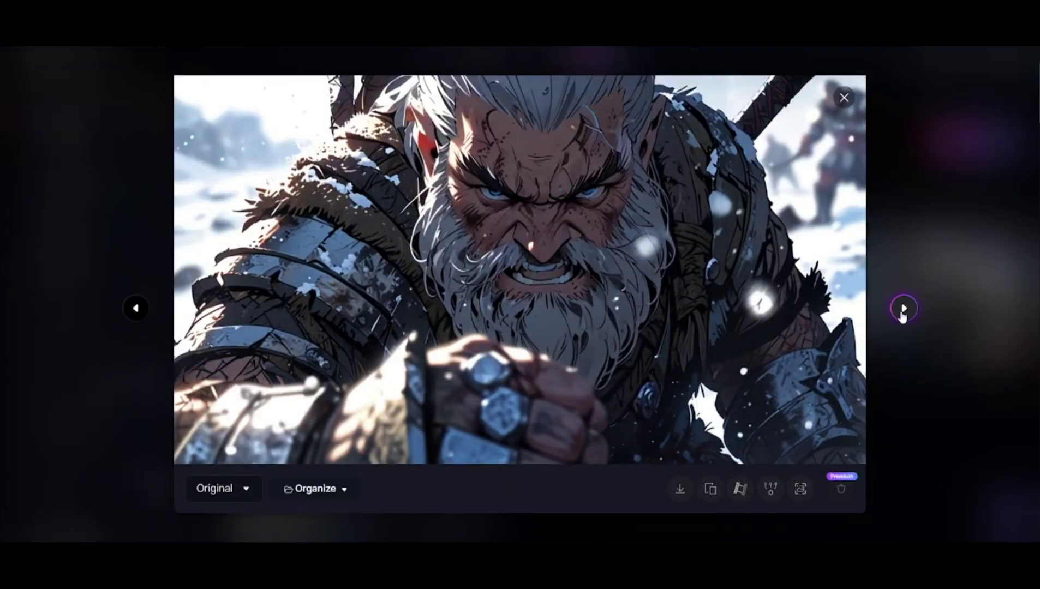
click(903, 309)
click(903, 309)
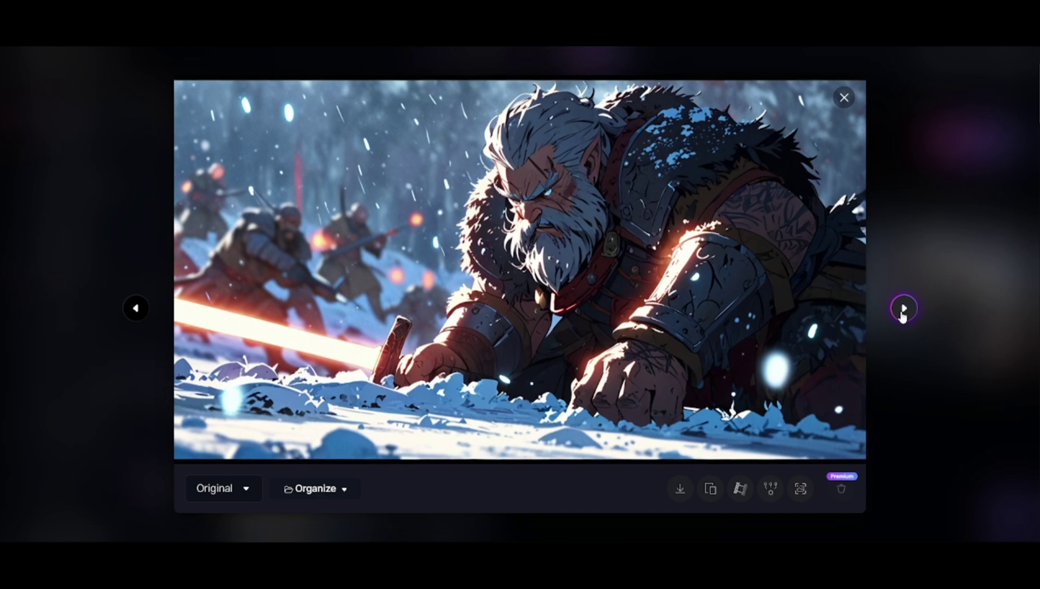
click(903, 312)
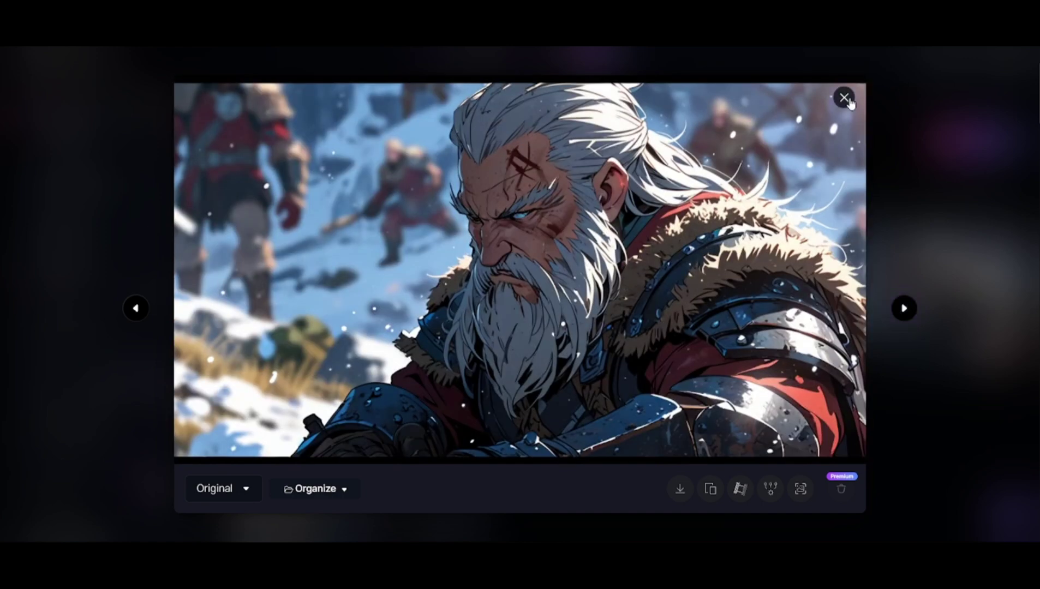
key(Escape)
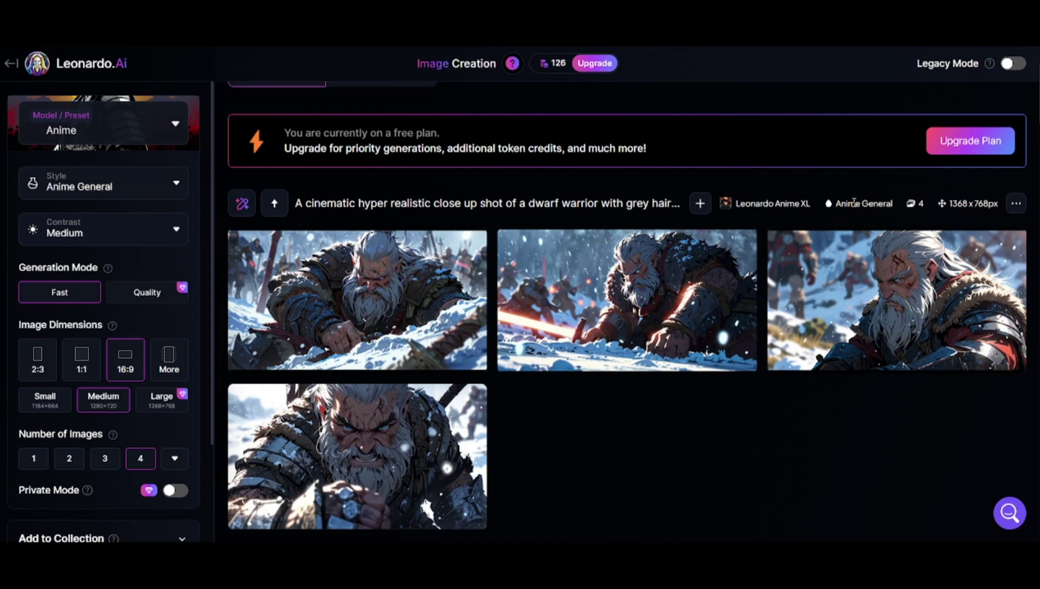
scroll(796, 234, up, 3)
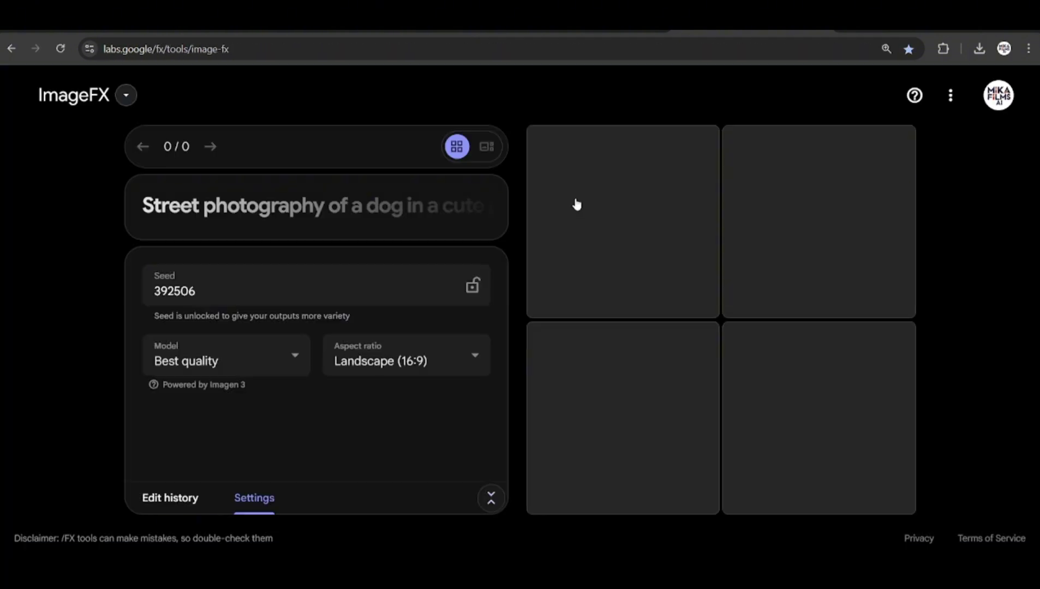
Select ChatGPT's prompt of a dwarf warrior drumming atop a besieged castle tower for use in ImageFX.
click(427, 210)
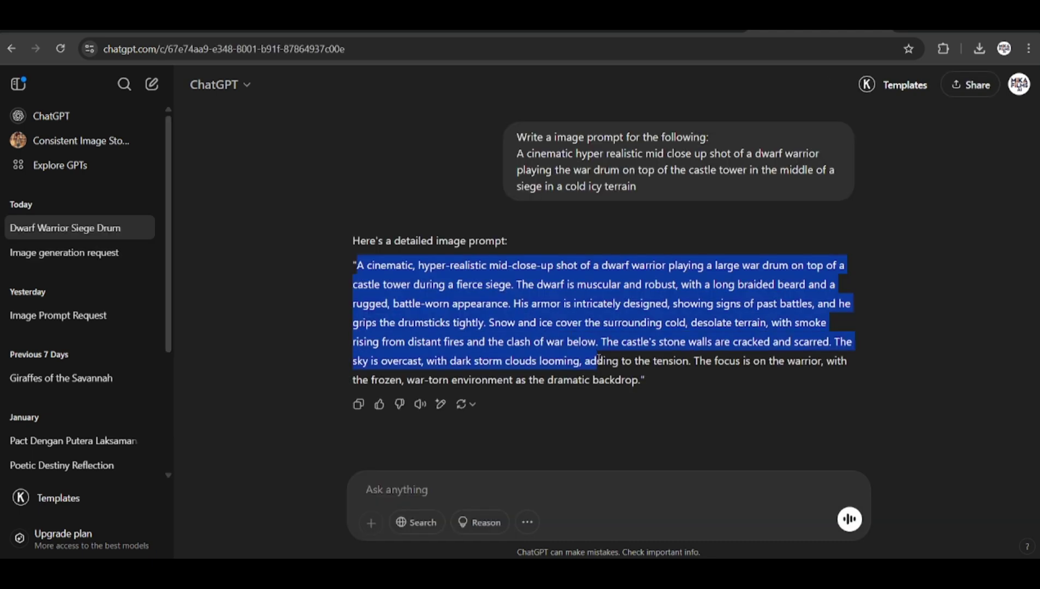
drag(599, 360, 634, 377)
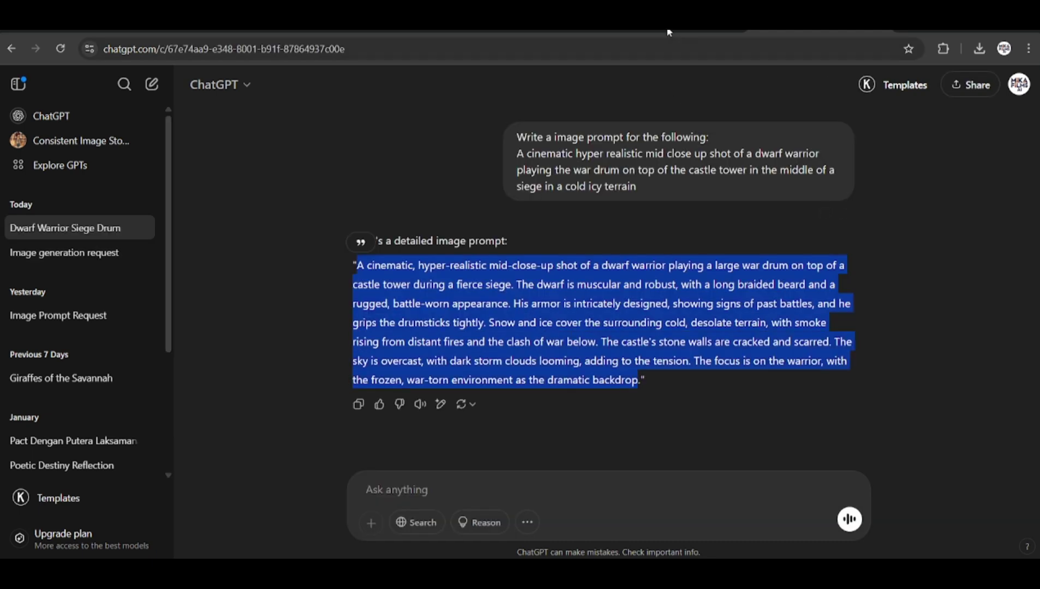
Paste the dwarf drummer prompt into ImageFX and generate four snowy castle tower images.
click(618, 43)
key(ctrl+v)
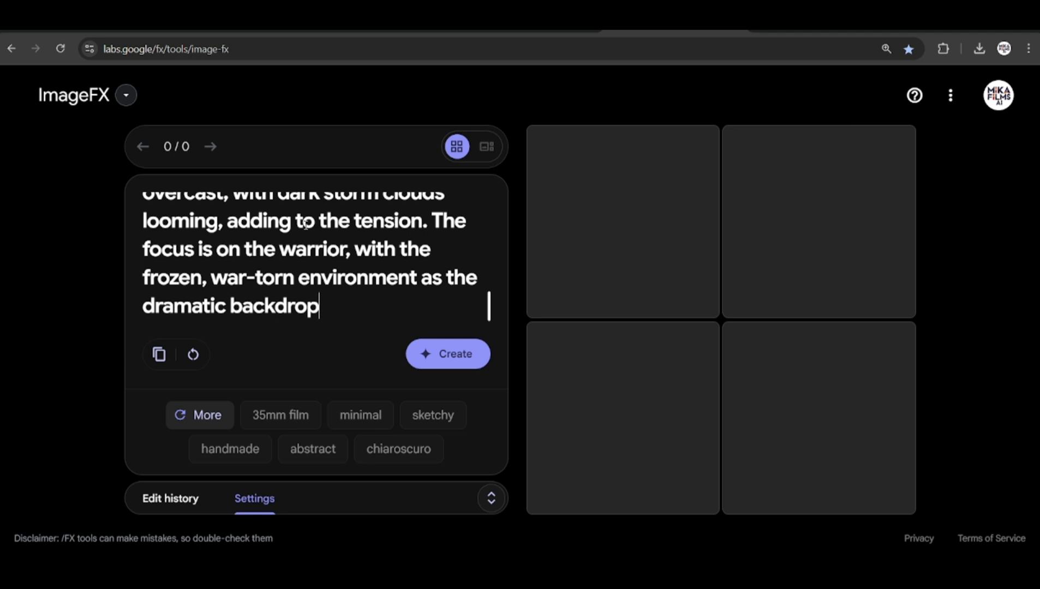
click(290, 415)
click(471, 356)
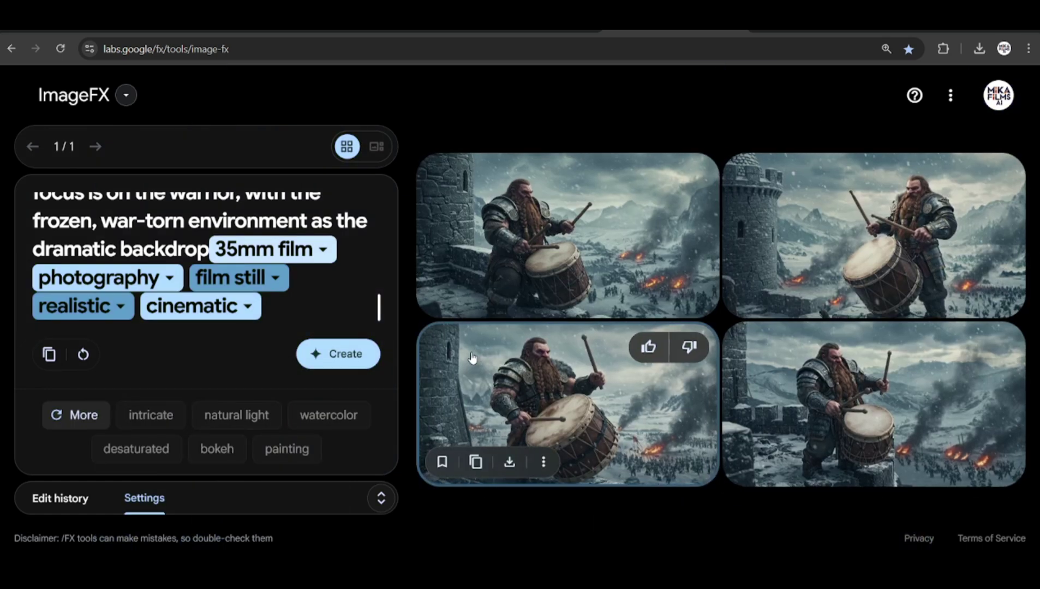
View each of the four drummer images large, then go back to the ChatGPT conversation.
click(588, 246)
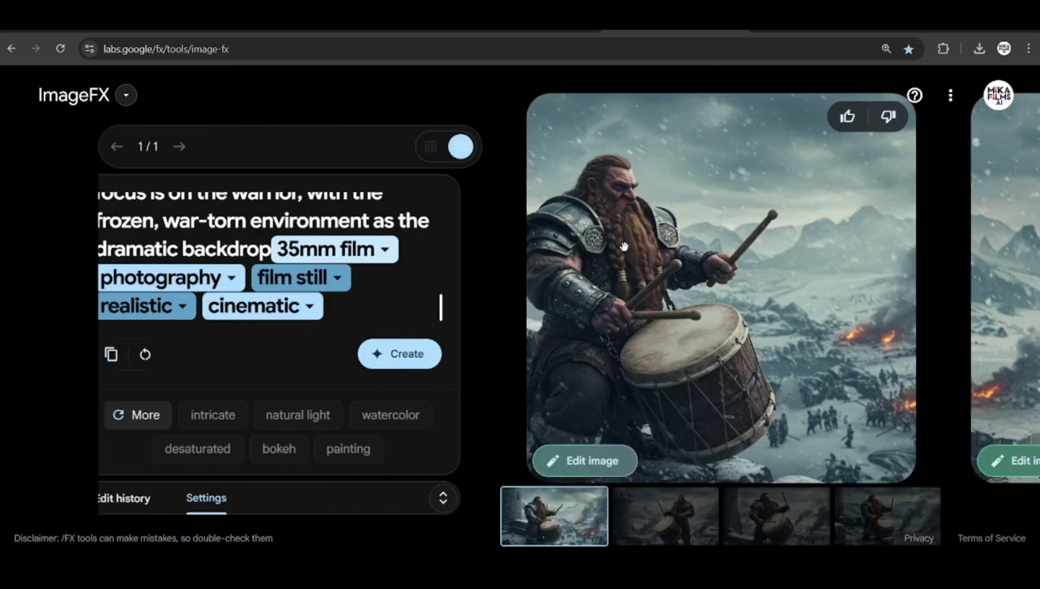
click(670, 425)
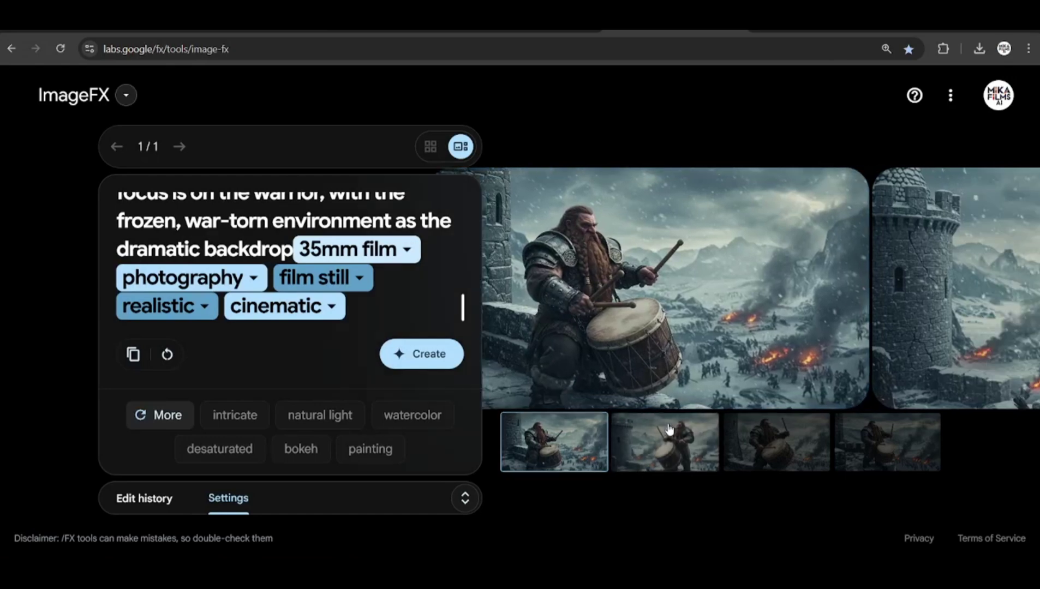
click(777, 436)
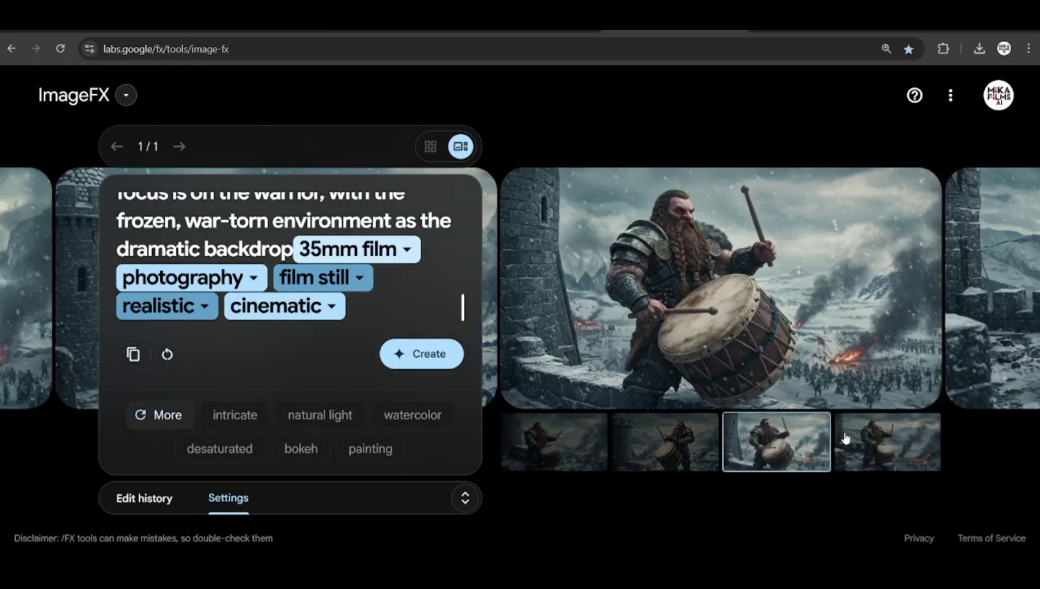
click(845, 438)
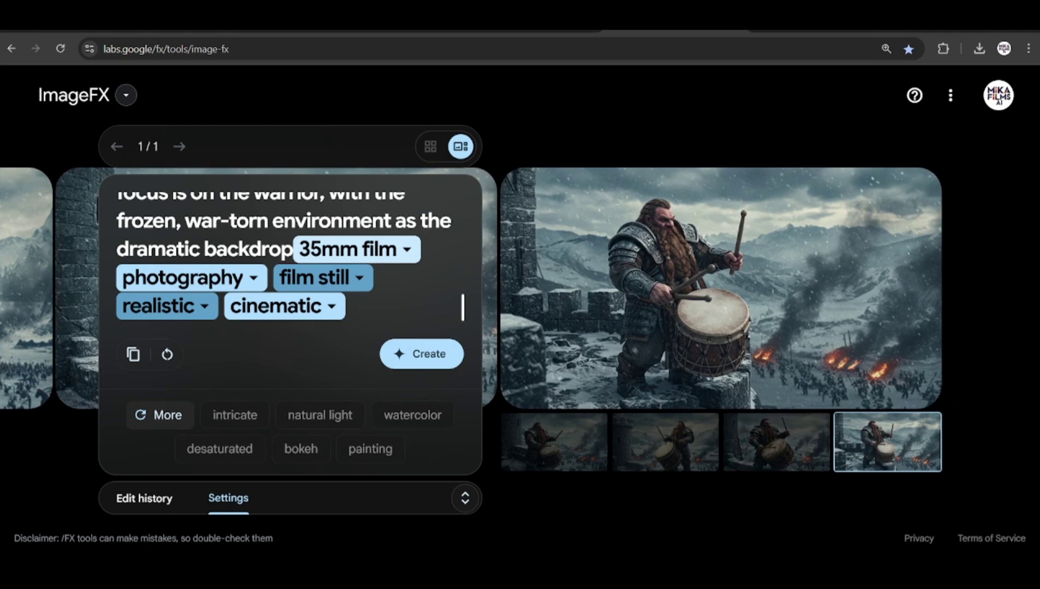
key(ctrl+Tab)
key(ctrl+Tab)
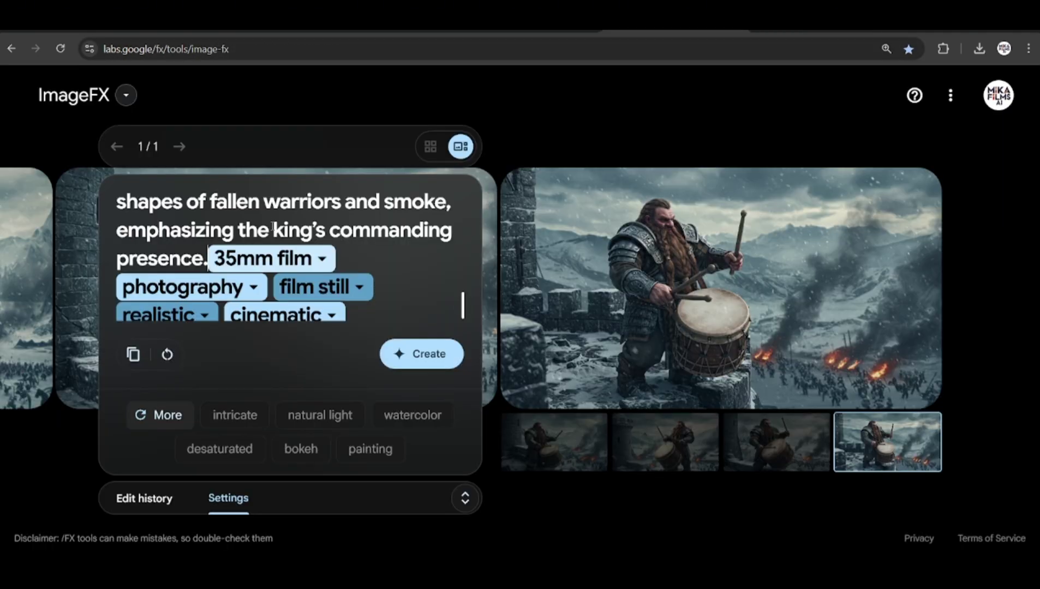
Generate the crowned dwarf king images and view all four large, ending on the first.
click(448, 362)
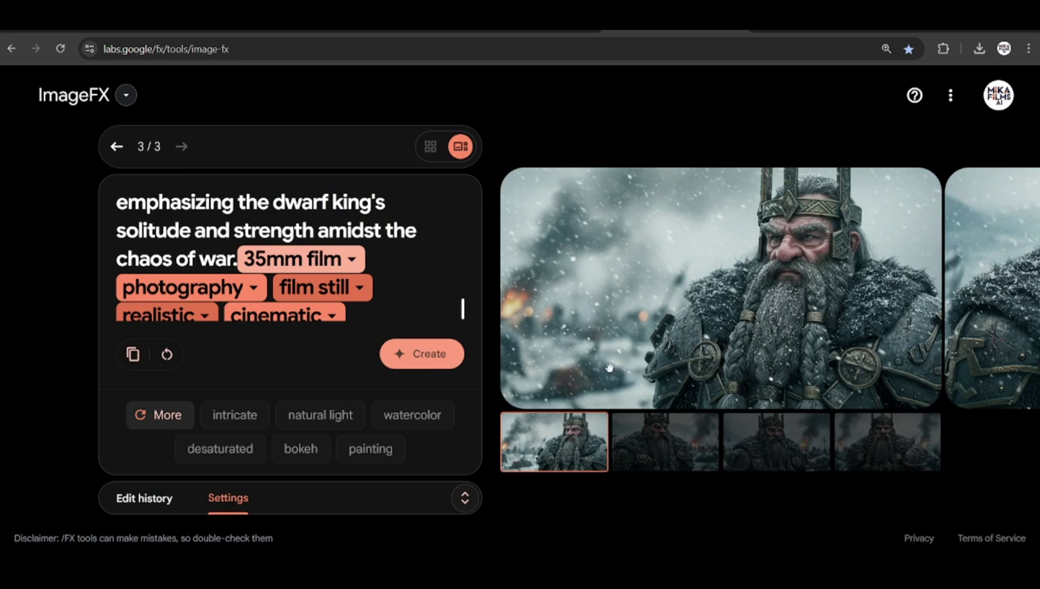
click(685, 449)
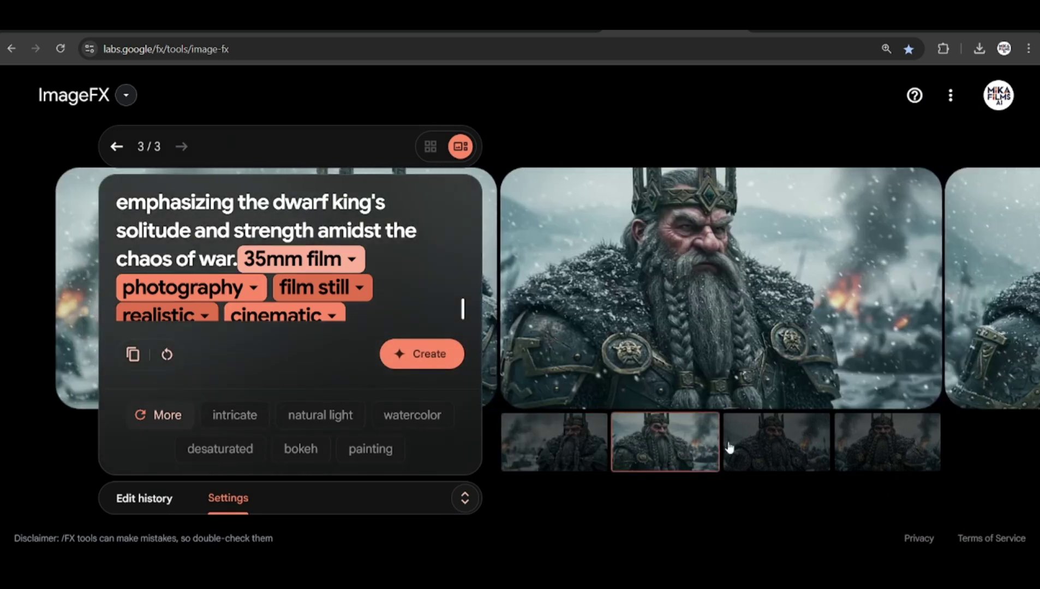
click(756, 446)
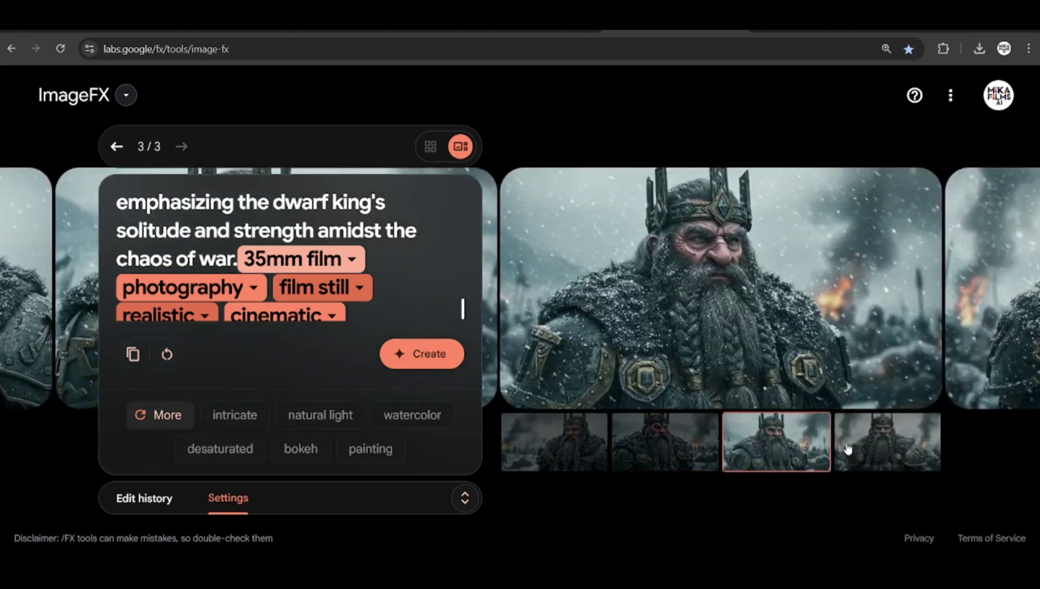
click(860, 447)
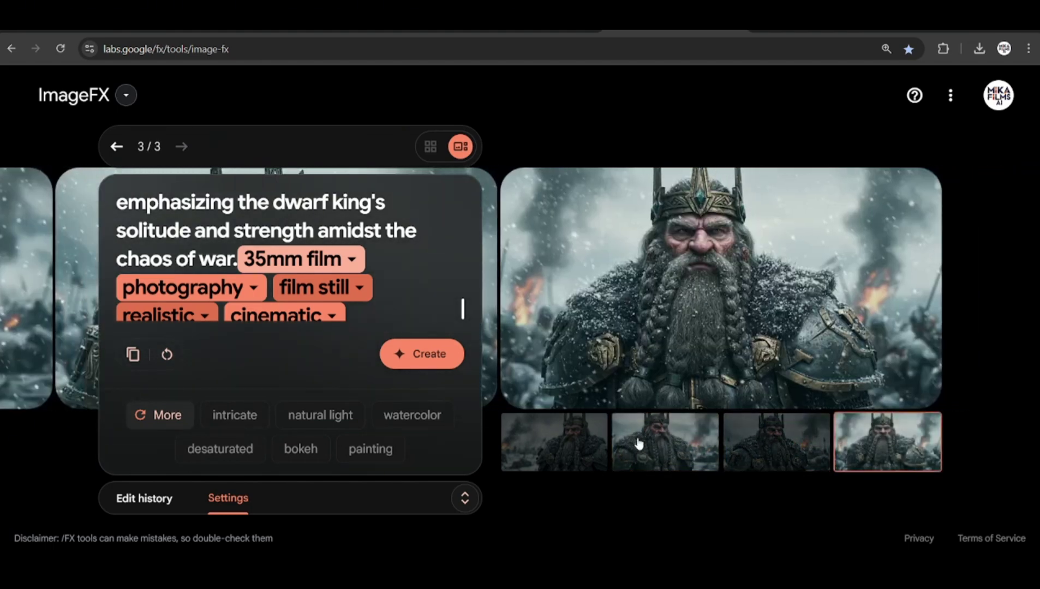
click(603, 446)
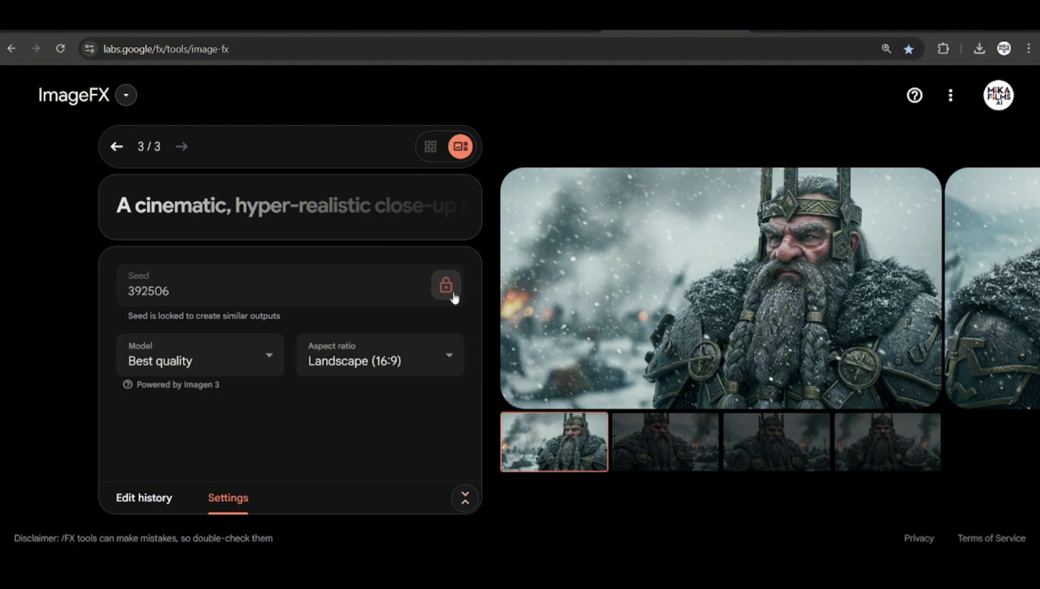
Rewrite the prompt so the dwarf king looks afraid in a dark cave, generate, and view the third and fourth results.
click(330, 215)
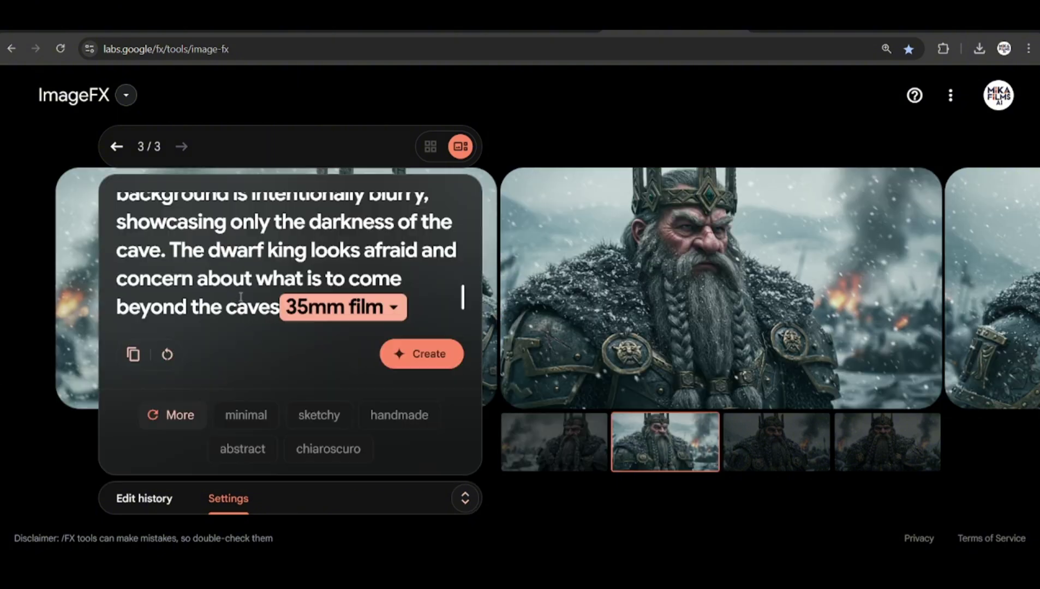
click(418, 363)
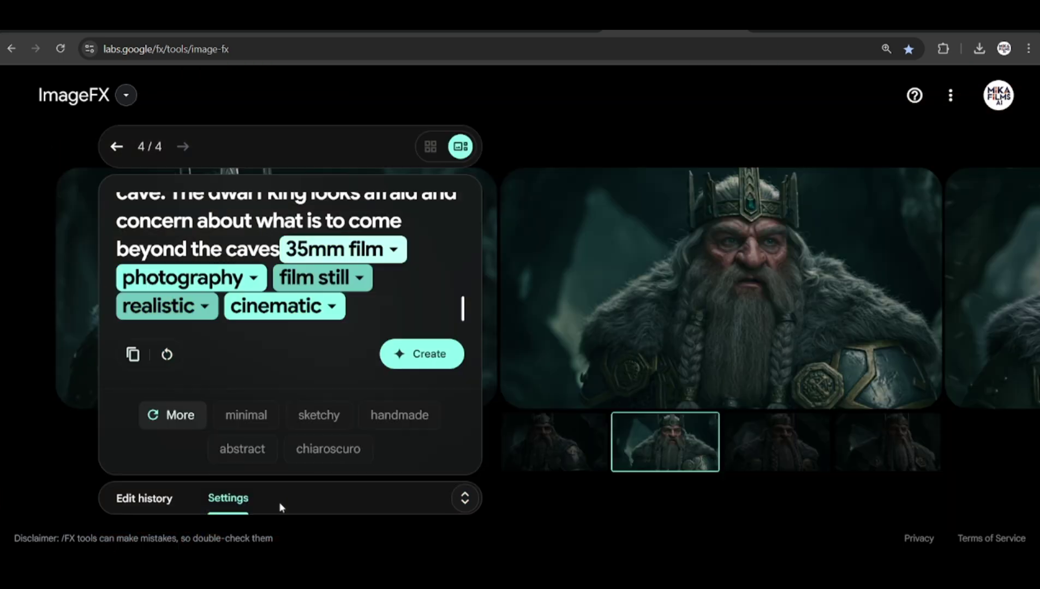
click(774, 459)
click(866, 441)
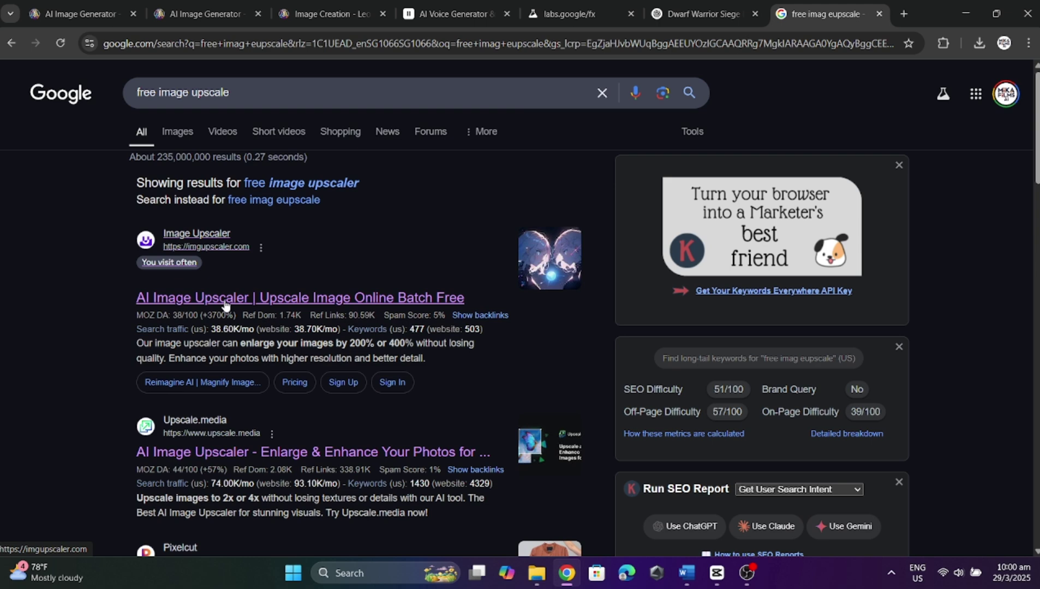
Open Img.Upscaler and load image_fx_ (59).jpg from Downloads for upscaling.
click(228, 299)
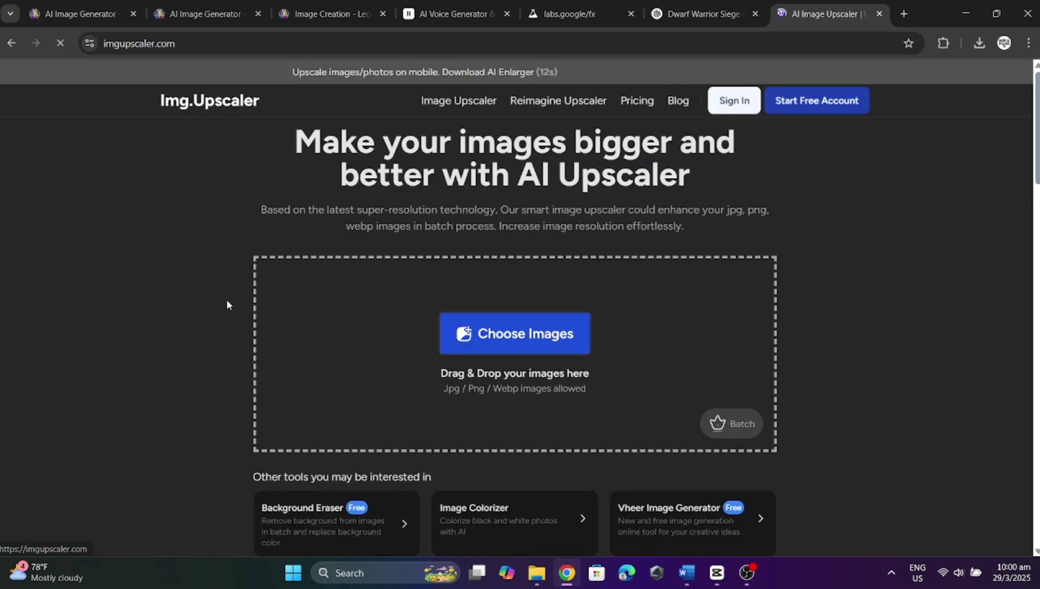
click(533, 332)
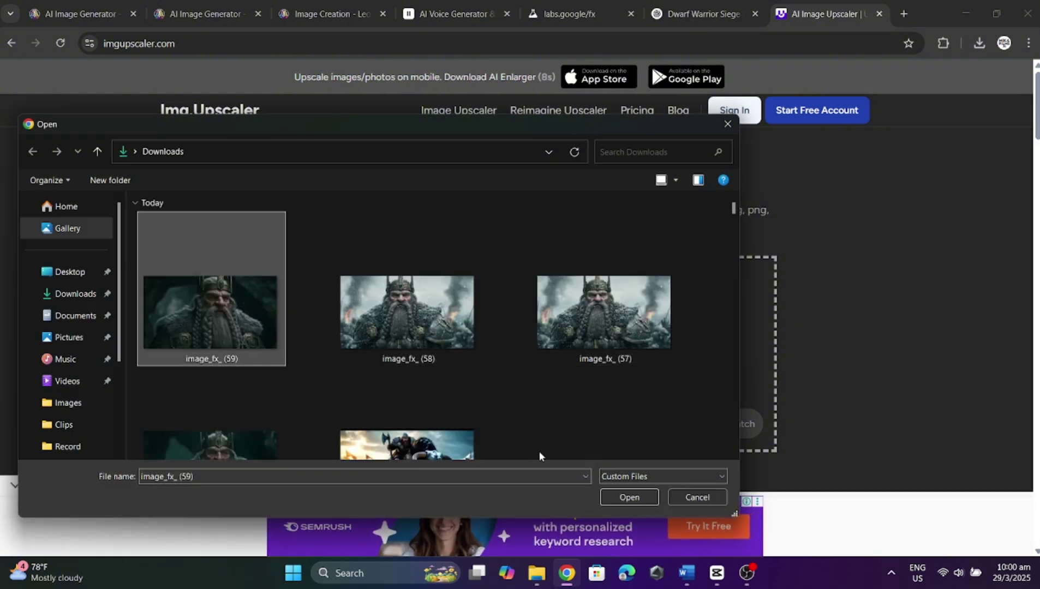
click(607, 500)
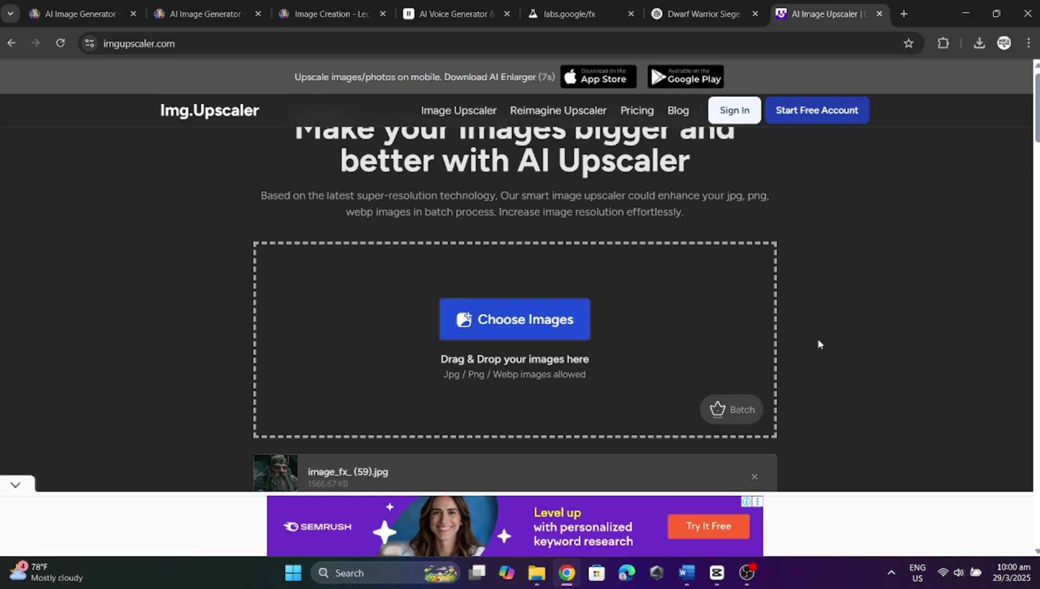
scroll(847, 297, down, 1)
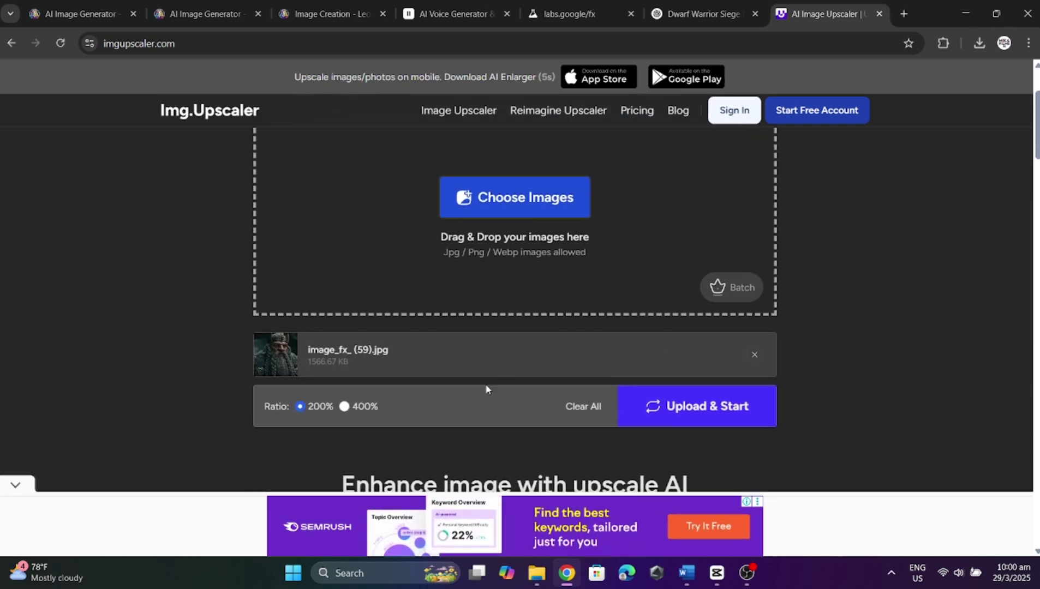